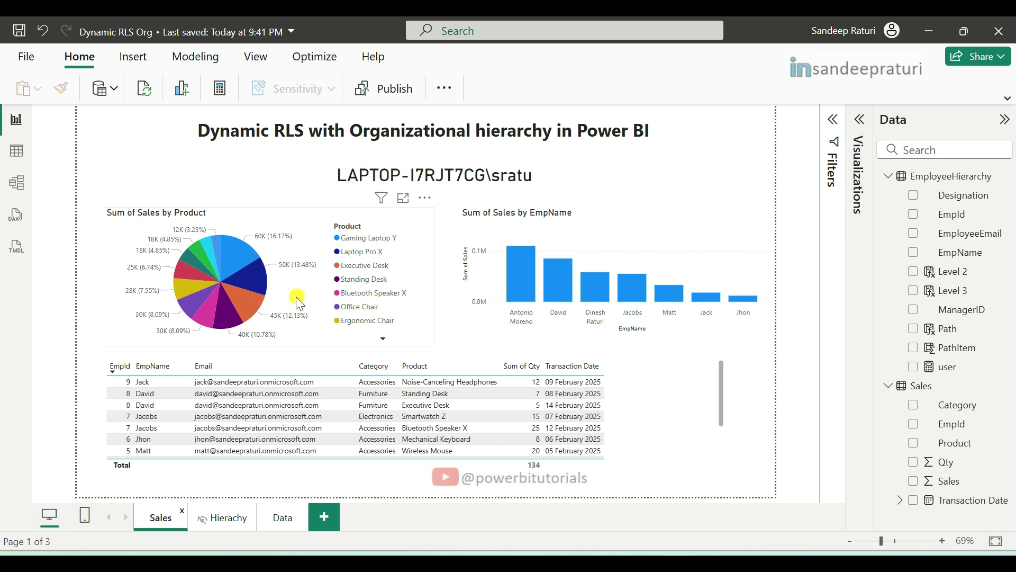
# Step: Review the report's Hierachy page, the Data page tables and the semantic model view
pyautogui.click(226, 518)
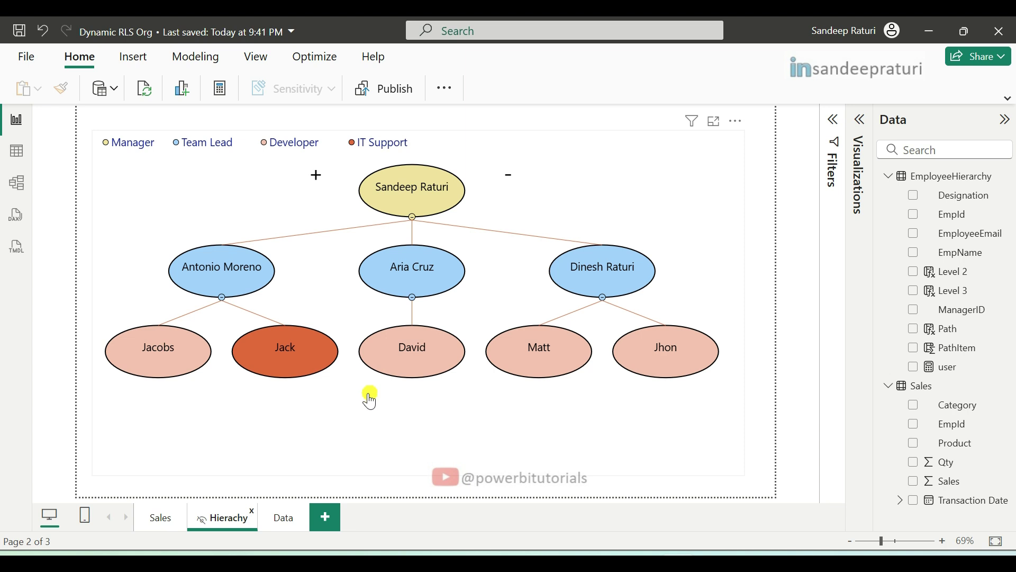
pyautogui.click(284, 516)
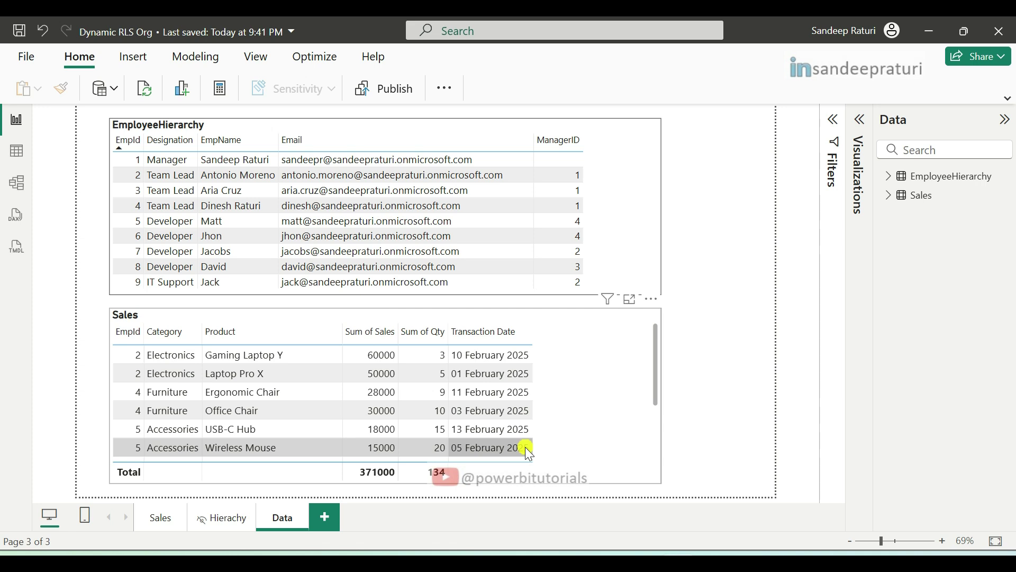
pyautogui.click(17, 184)
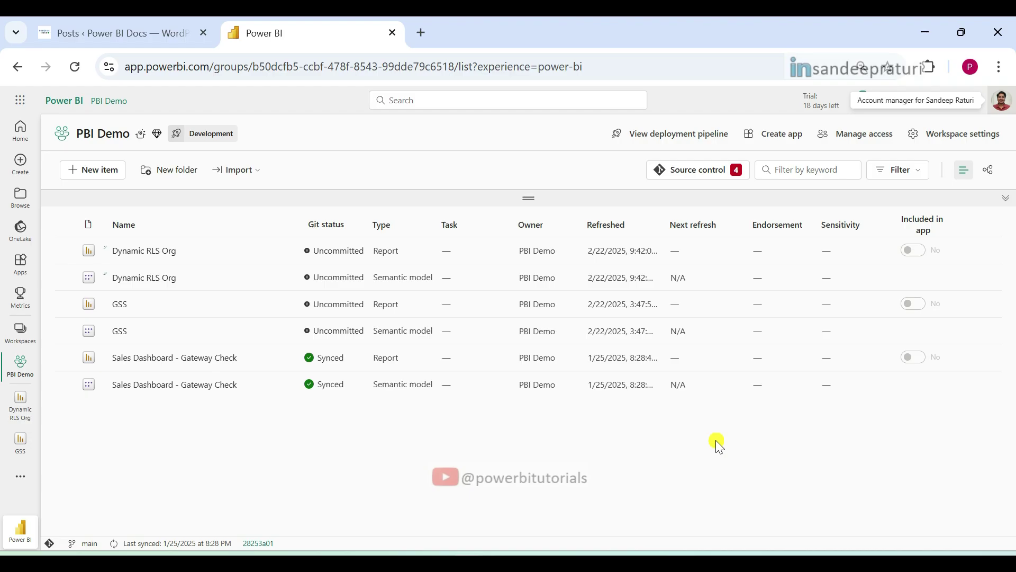
# Step: In Chrome, check which account is signed in to Power BI service in each of the three browser windows showing the PBI Demo workspace
pyautogui.click(1004, 105)
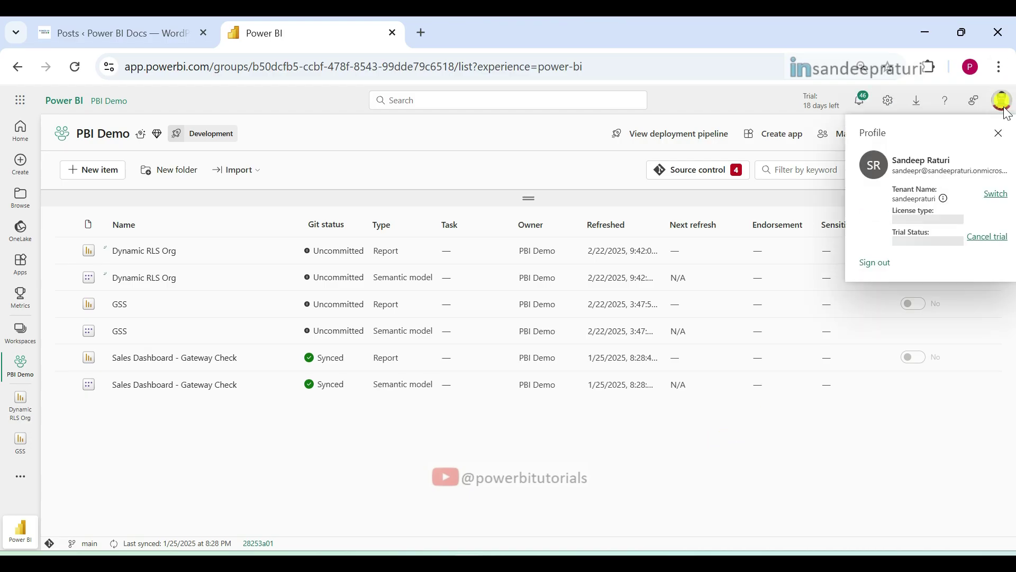
pyautogui.click(544, 459)
pyautogui.moveTo(469, 564)
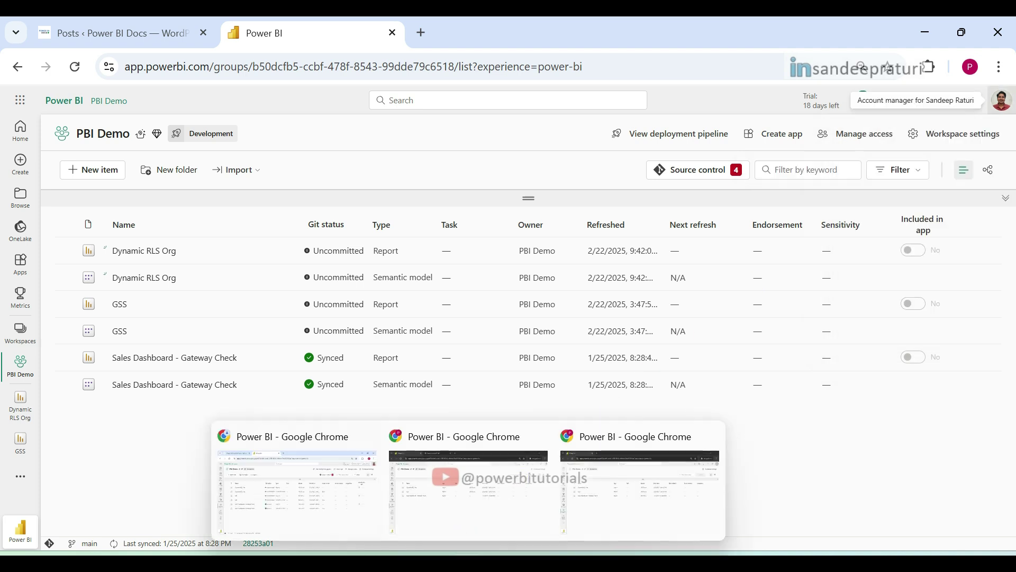
pyautogui.click(627, 539)
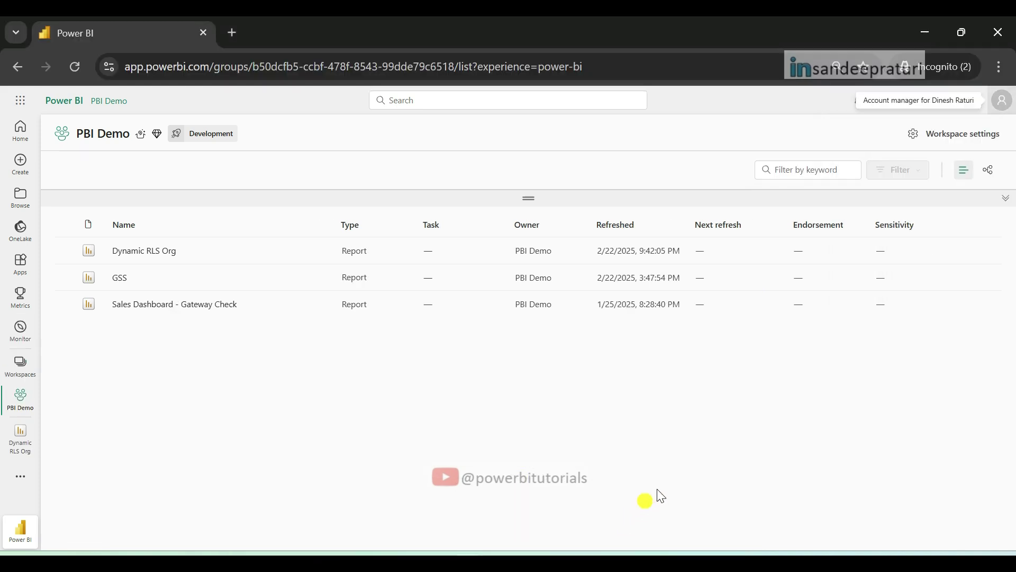
pyautogui.click(1008, 101)
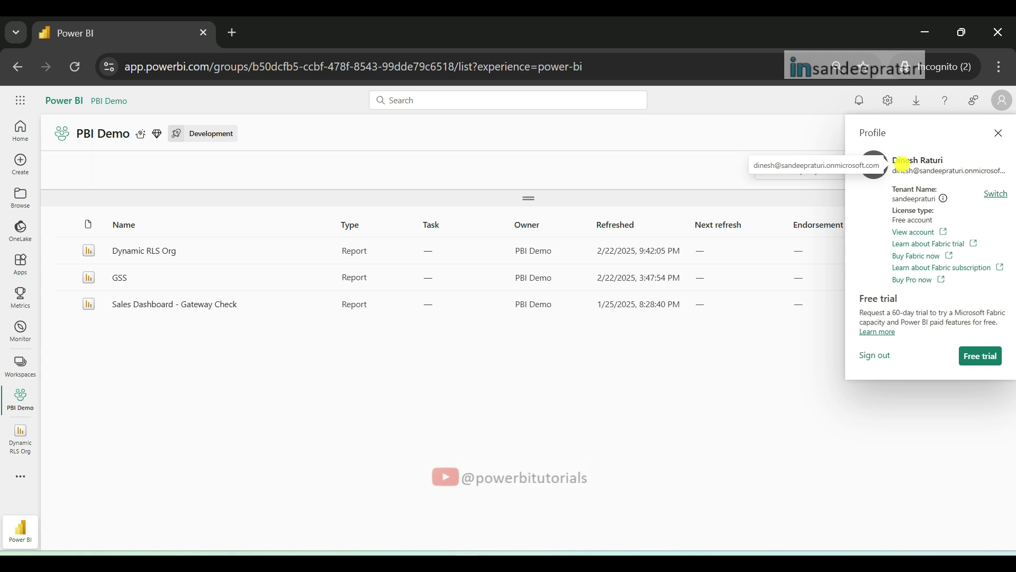
pyautogui.click(557, 447)
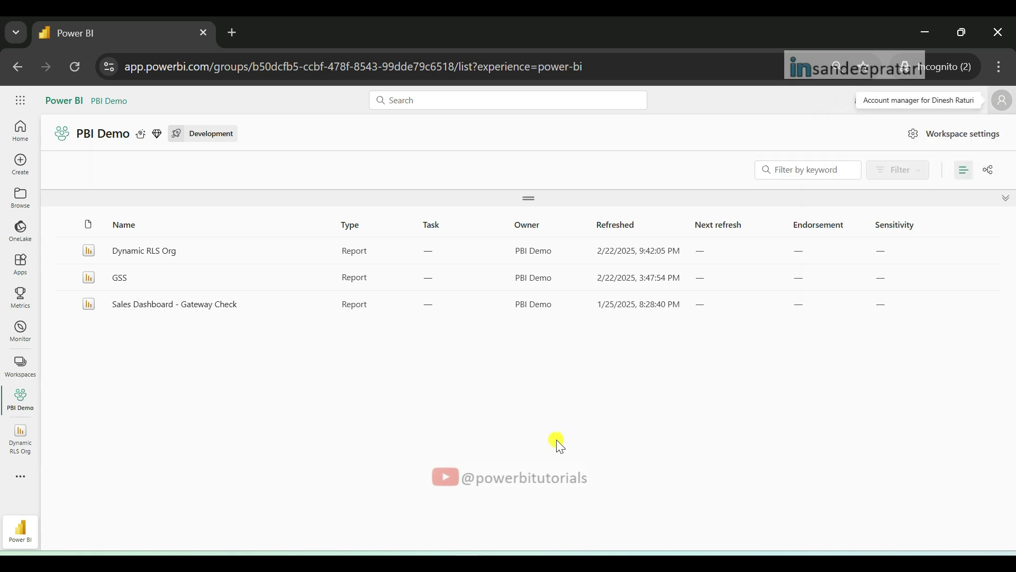
pyautogui.moveTo(468, 564)
pyautogui.click(475, 528)
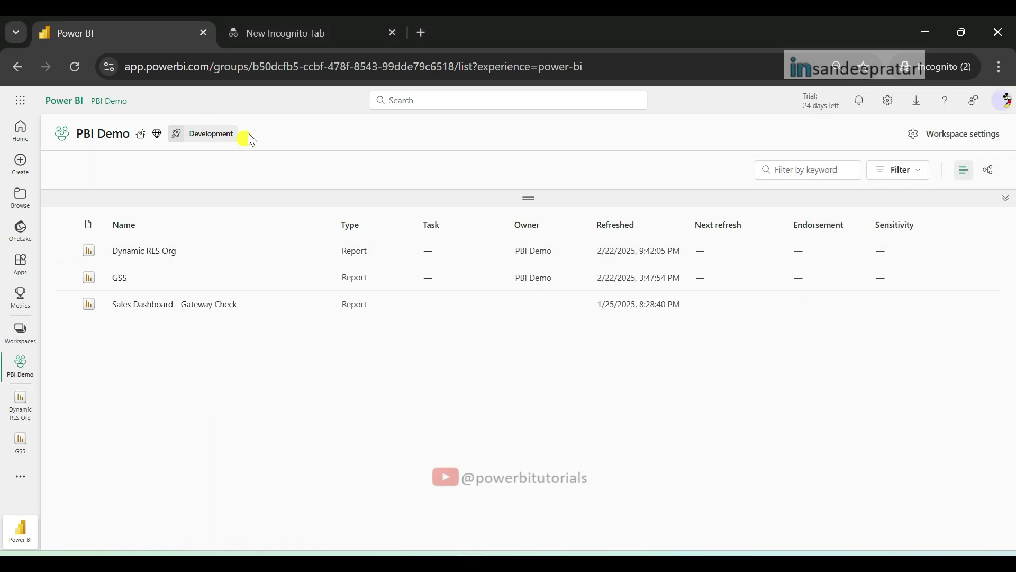
pyautogui.click(1002, 100)
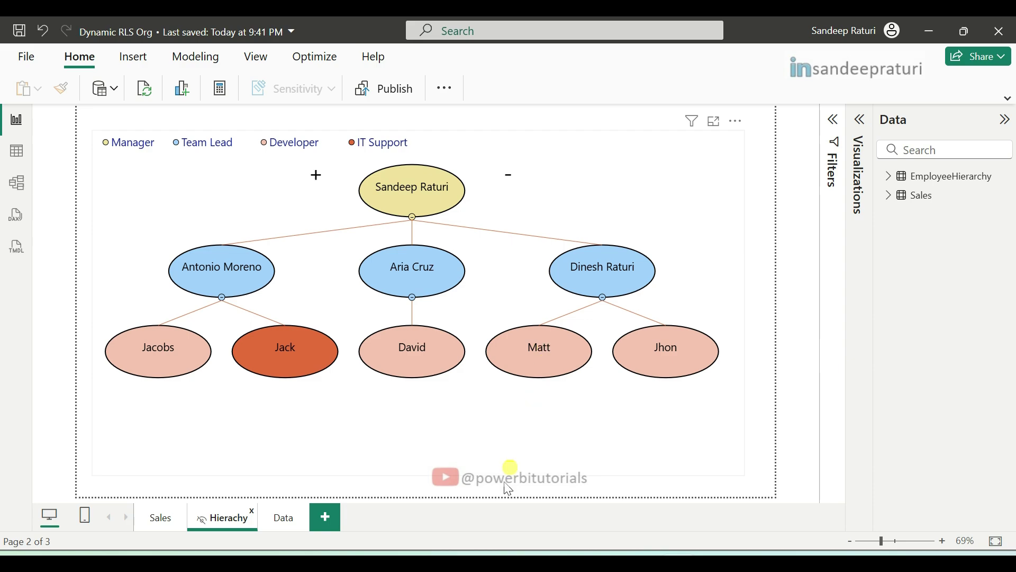
# Step: In the manager account's Chrome window, open the Dynamic RLS Org report and review its Sales and Data pages
pyautogui.moveTo(433, 553)
pyautogui.click(353, 528)
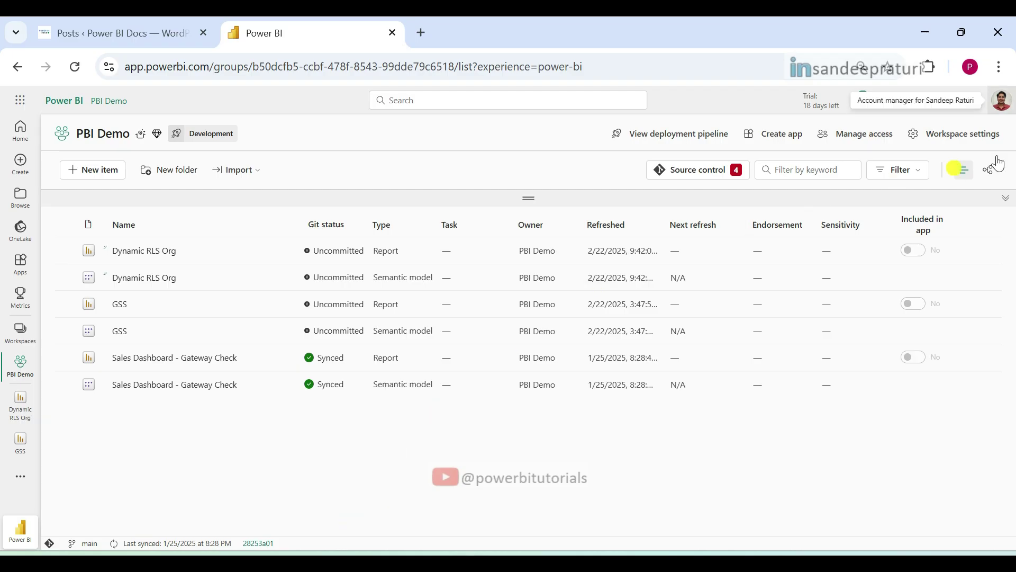
pyautogui.click(1001, 103)
pyautogui.click(1000, 105)
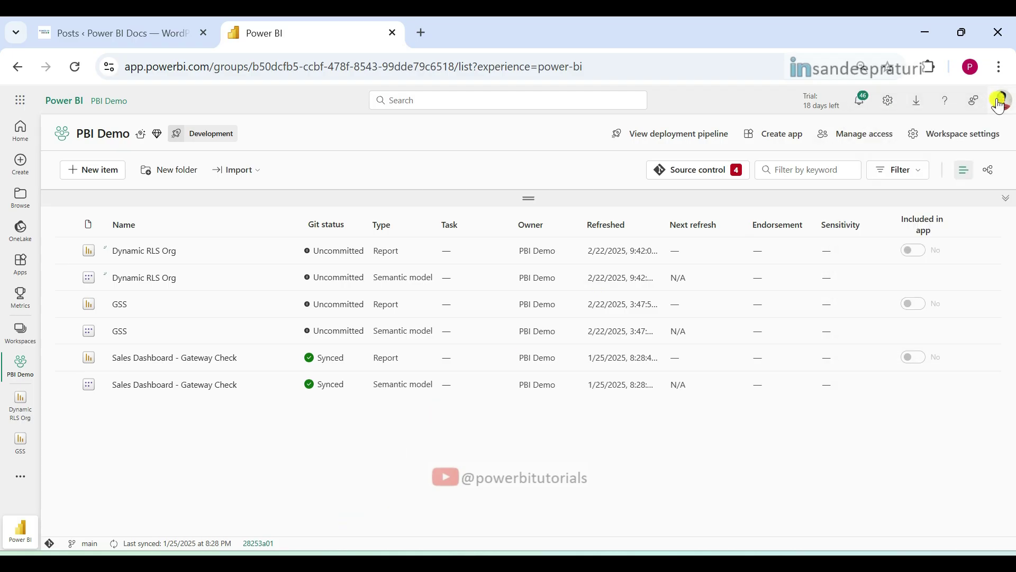
pyautogui.click(141, 252)
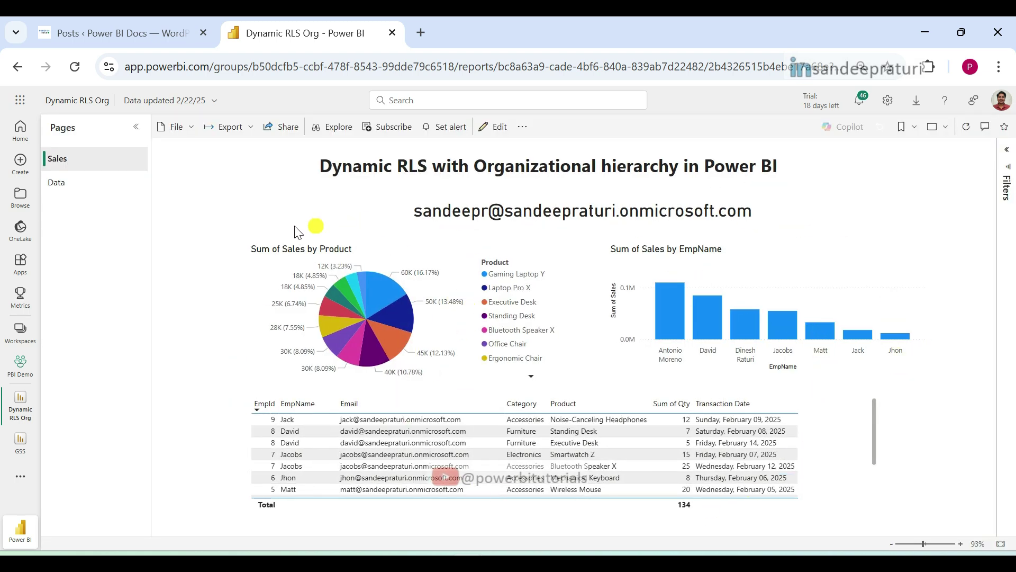
pyautogui.click(57, 184)
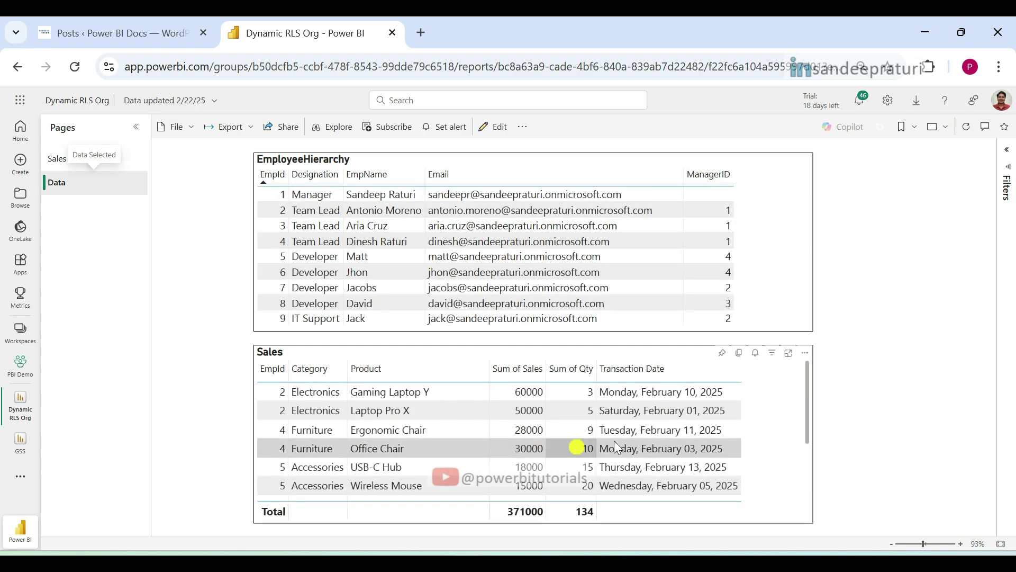
pyautogui.hotkey('alt', 'Tab')
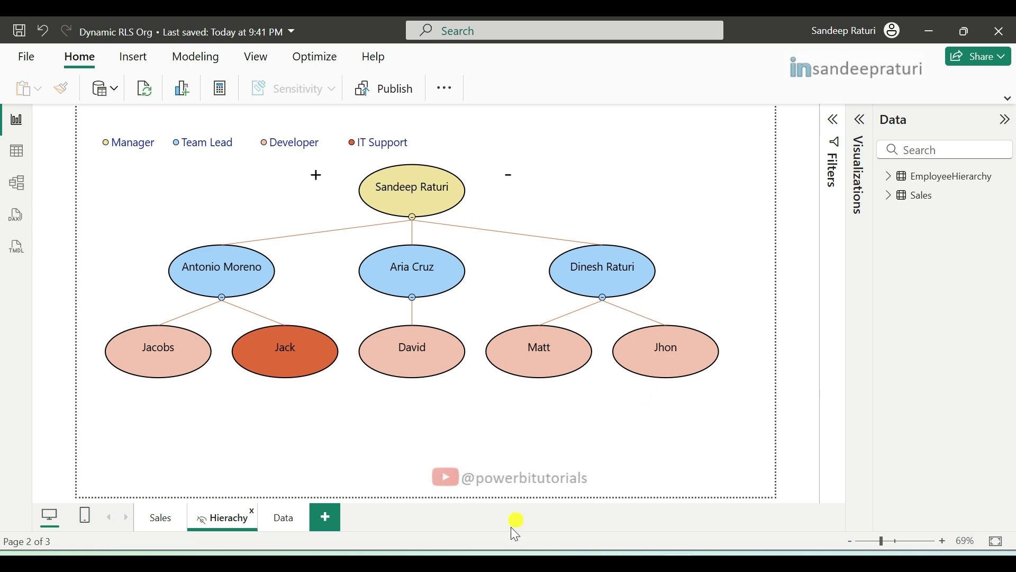
# Step: In the team lead account's incognito window, open the Dynamic RLS Org report and inspect the Sum of Sales by EmpName chart
pyautogui.click(640, 513)
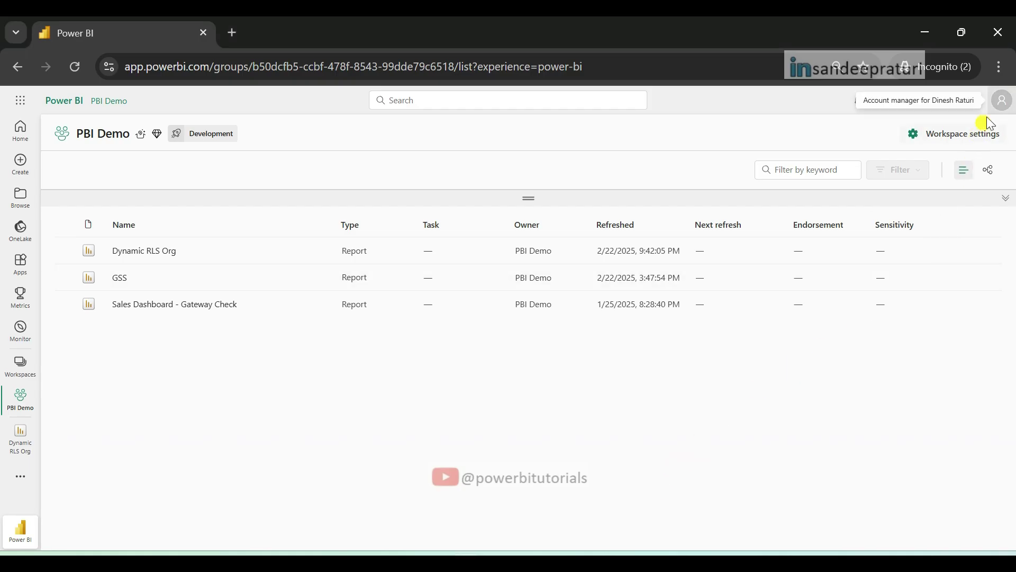
pyautogui.click(1001, 101)
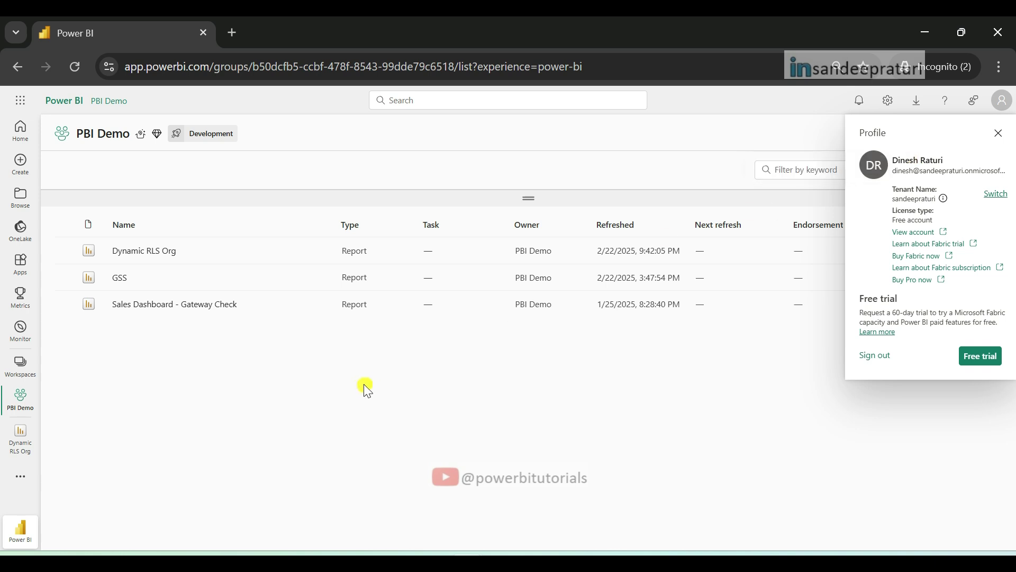
pyautogui.press('Escape')
pyautogui.click(142, 252)
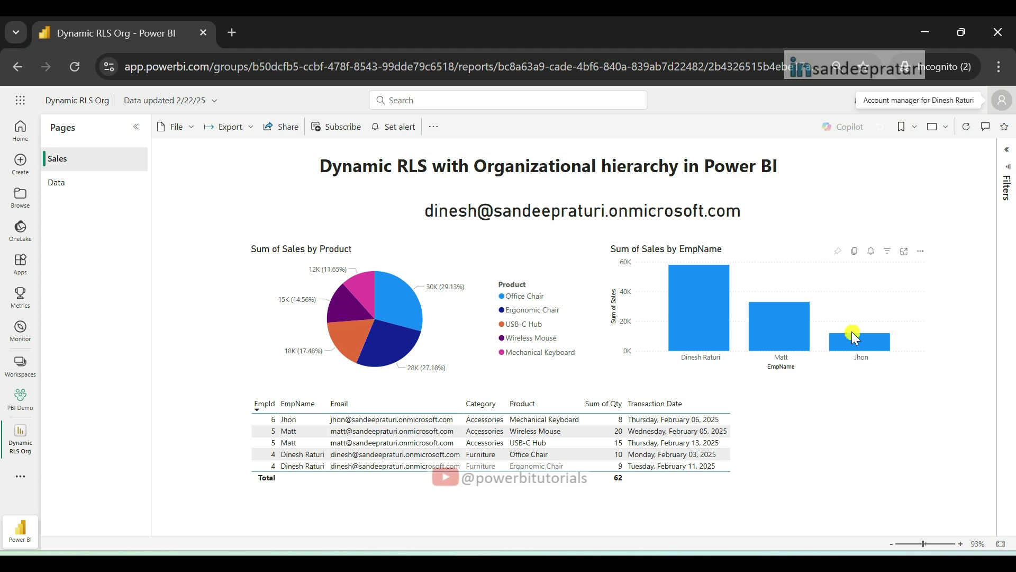
pyautogui.moveTo(844, 347)
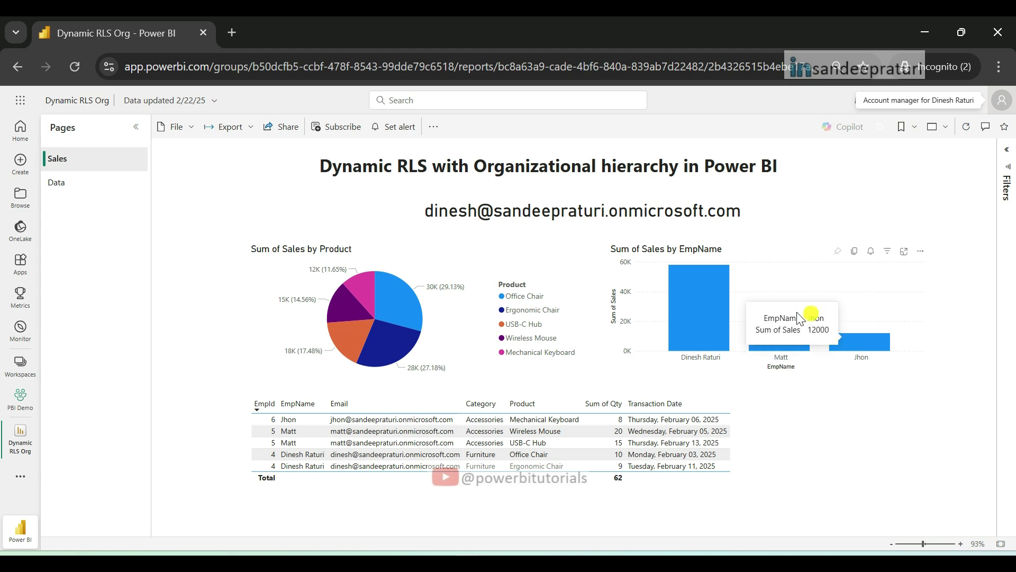
pyautogui.moveTo(724, 310)
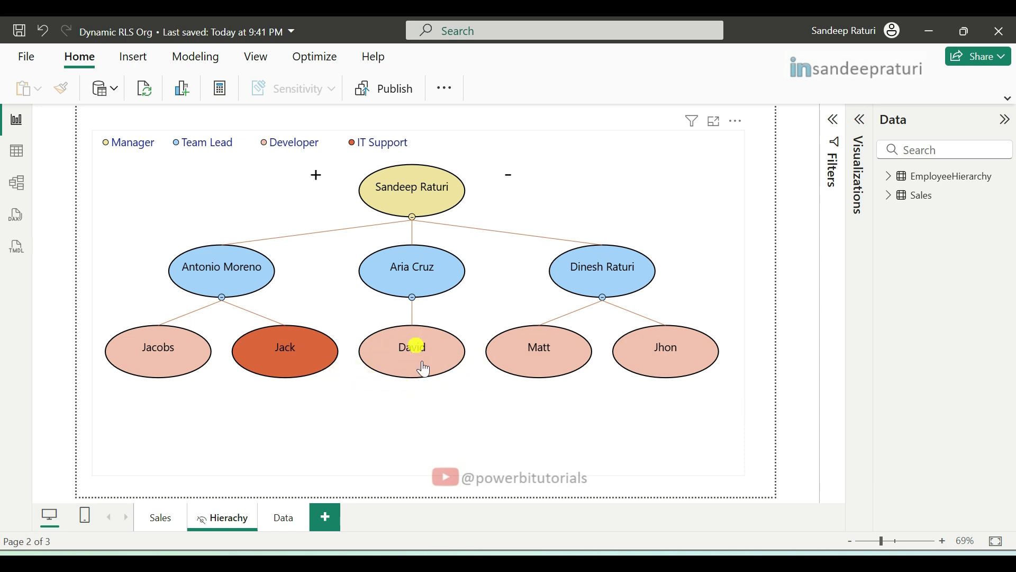
# Step: In the developer account's incognito window, check the signed-in profile and open the Dynamic RLS Org report
pyautogui.moveTo(465, 545)
pyautogui.click(508, 466)
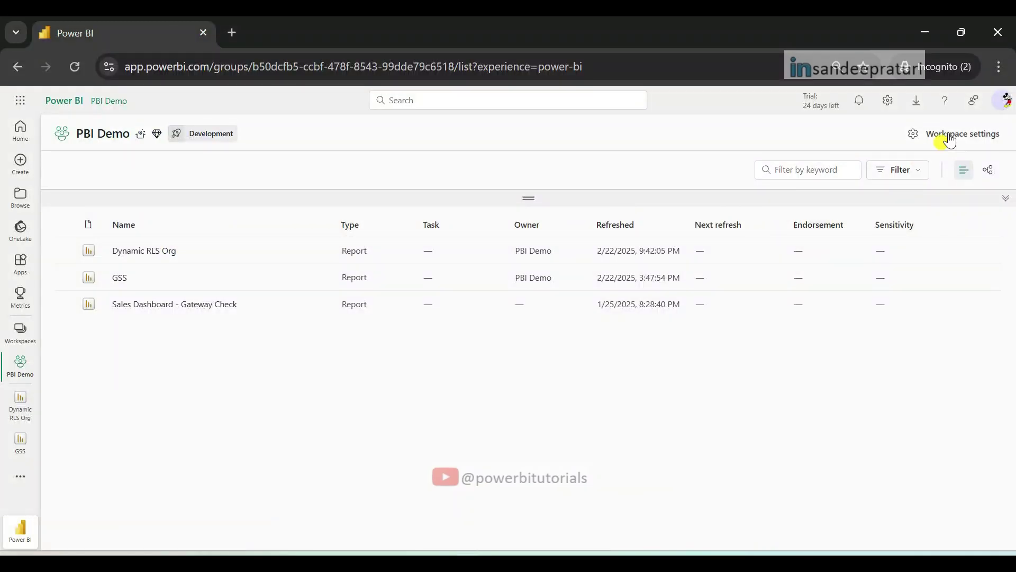
pyautogui.click(1007, 102)
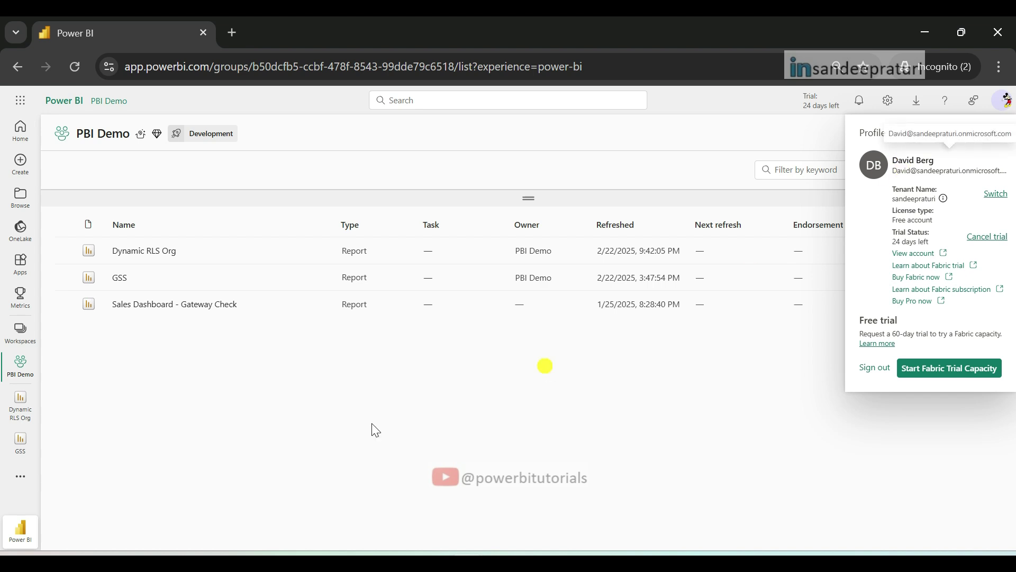
pyautogui.click(276, 320)
pyautogui.click(159, 251)
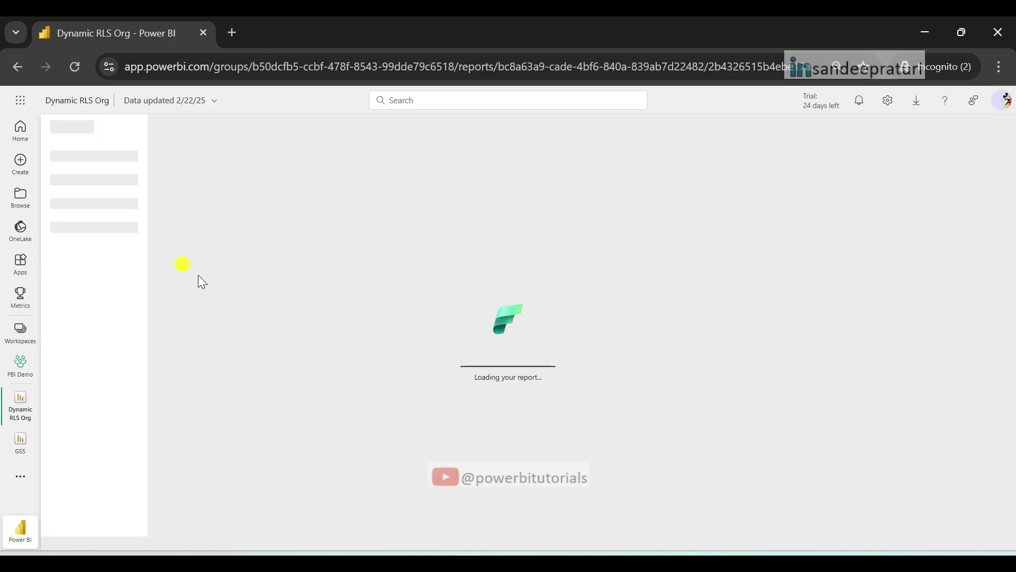
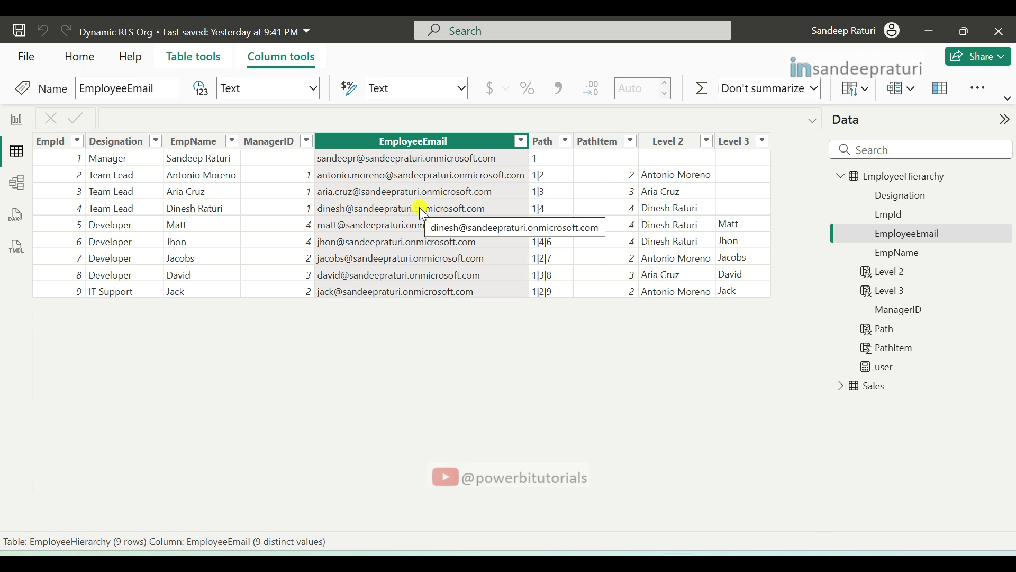
# Step: In Power BI Desktop, examine the Path and PathItem column formulas of the EmployeeHierarchy table, highlighting the PATHITEM function
pyautogui.click(544, 140)
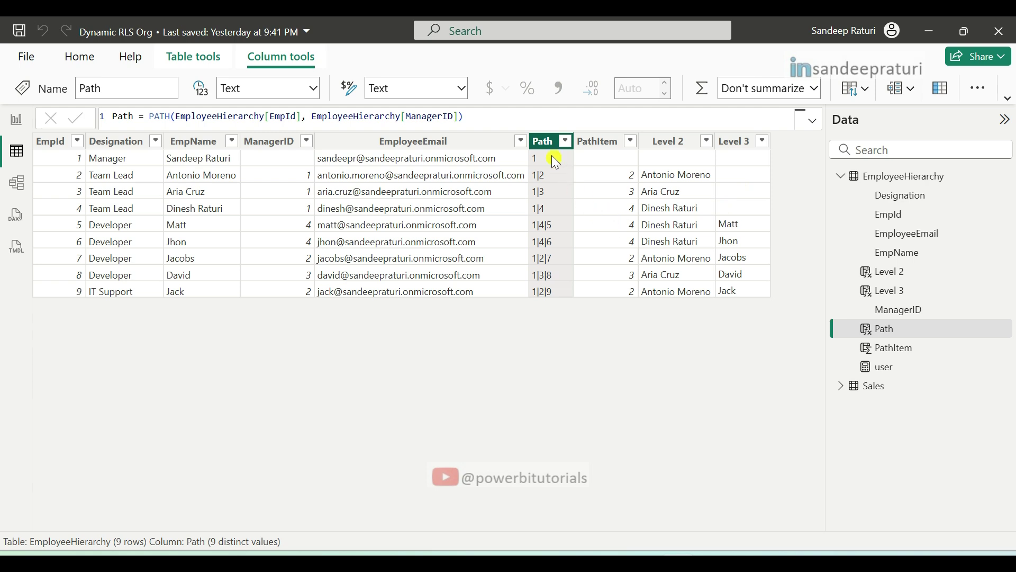
pyautogui.click(602, 141)
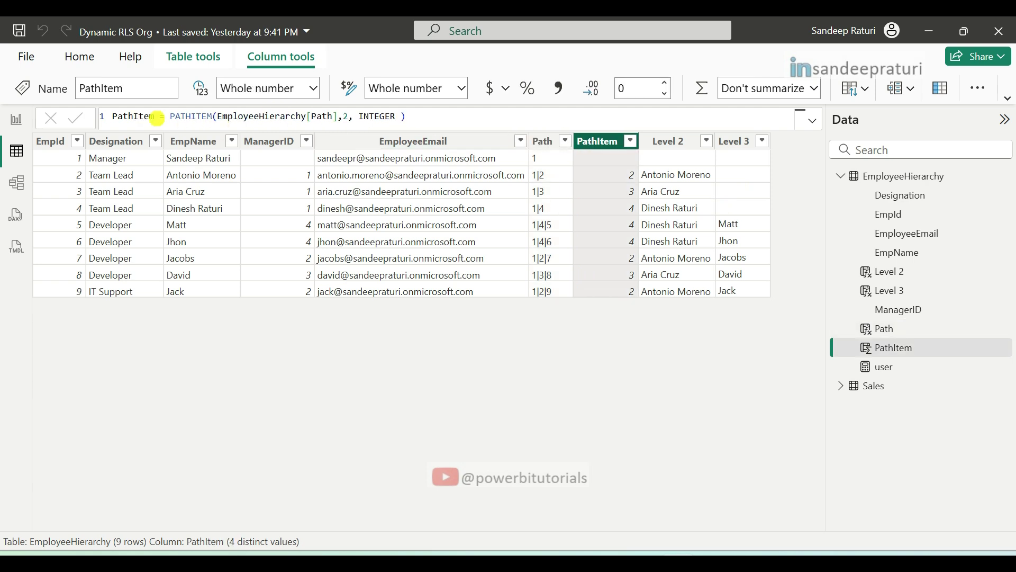
pyautogui.click(201, 117)
pyautogui.doubleClick(201, 116)
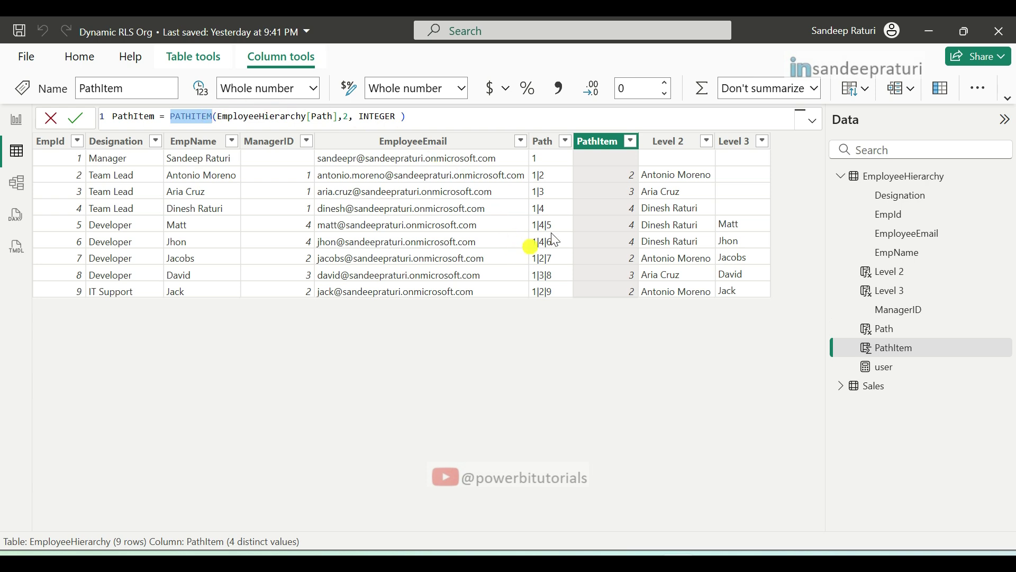
pyautogui.rightClick(920, 178)
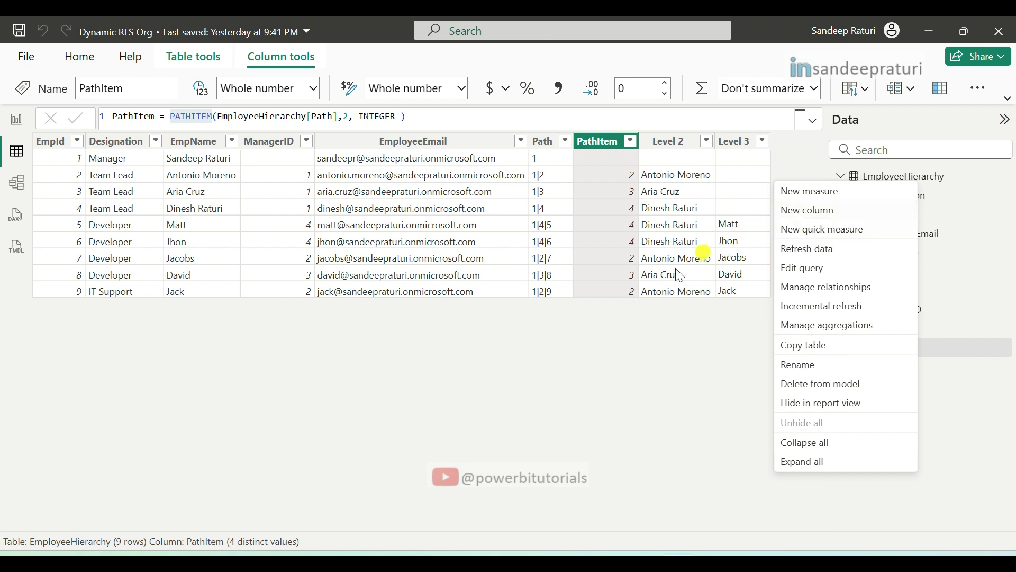
# Step: Bring the Path column's formula into view and highlight its PATH function
pyautogui.click(546, 141)
pyautogui.click(527, 120)
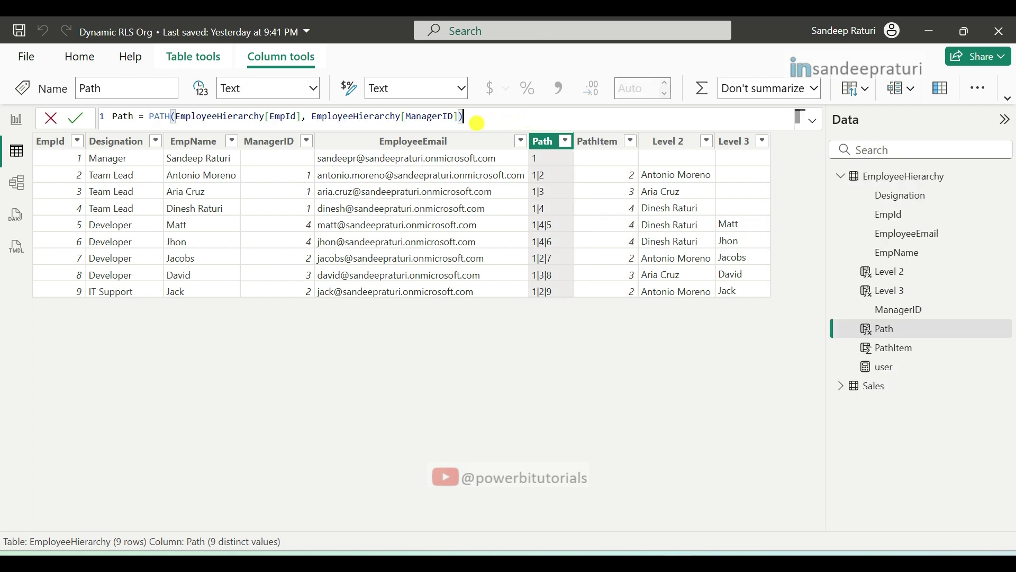
pyautogui.hotkey('ctrl', 'a')
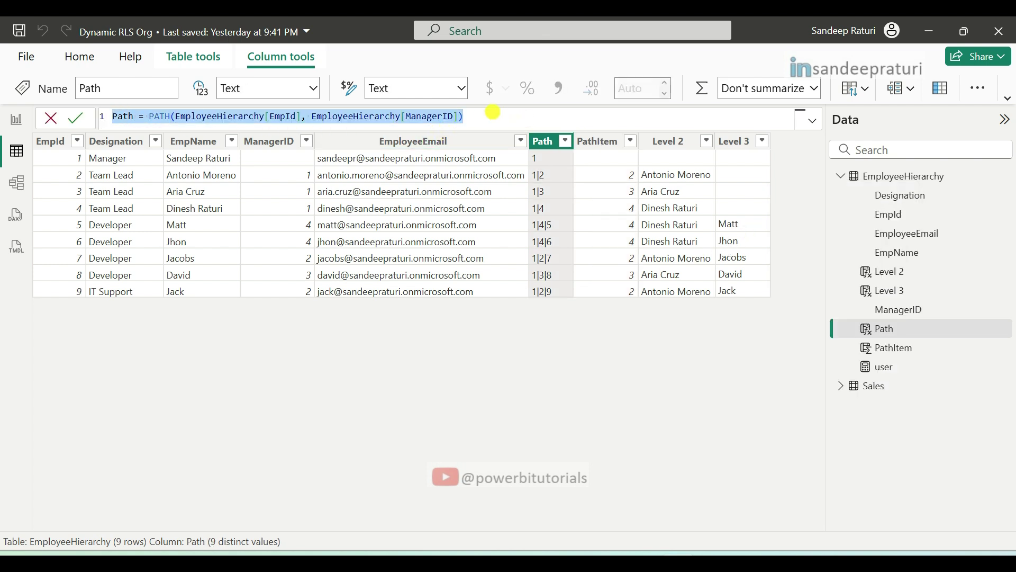
pyautogui.click(494, 115)
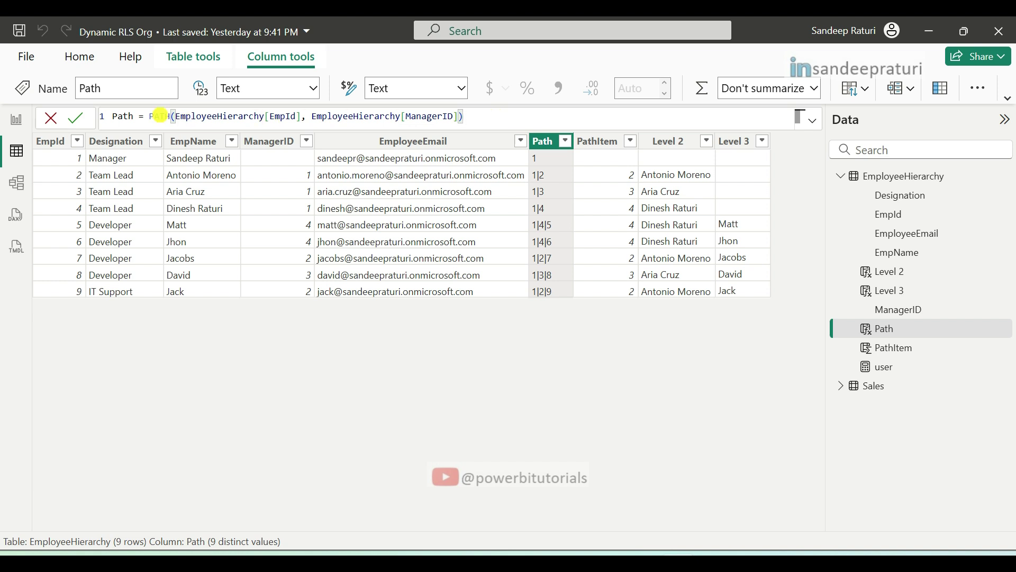
pyautogui.doubleClick(154, 115)
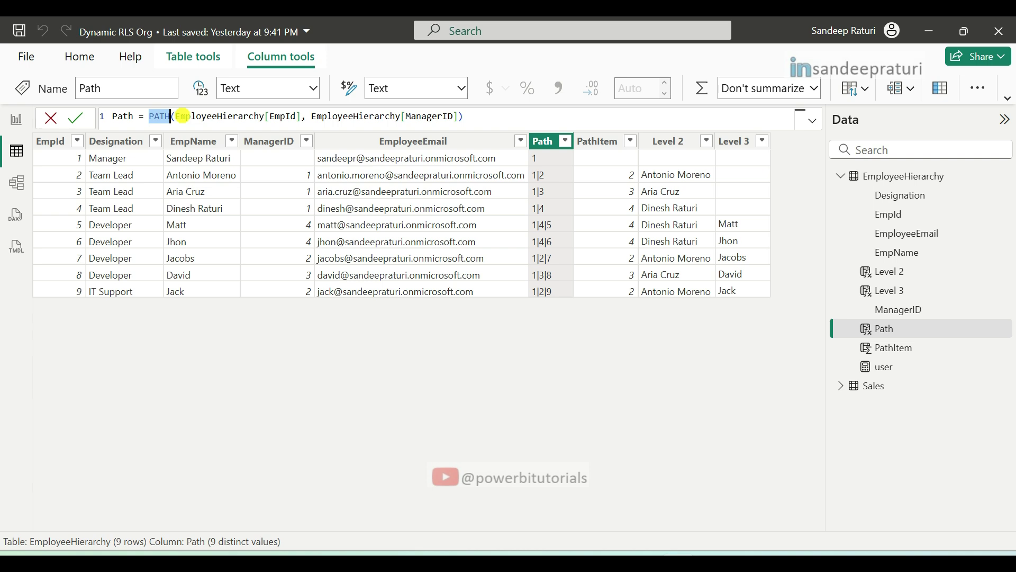
# Step: Highlight the EmployeeHierarchy[EmpId] and EmployeeHierarchy[ManagerID] arguments in the PATH formula, and leave the formula unedited
pyautogui.click(302, 116)
pyautogui.hotkey('shift', 'Left')
pyautogui.hotkey('shift', 'Left')
pyautogui.hotkey('shift', 'Left')
pyautogui.hotkey('shift', 'Left')
pyautogui.hotkey('shift', 'Left')
pyautogui.hotkey('shift', 'Left')
pyautogui.hotkey('shift', 'Left')
pyautogui.hotkey('shift', 'Left')
pyautogui.hotkey('shift', 'Left')
pyautogui.hotkey('shift', 'Left')
pyautogui.hotkey('shift', 'Left')
pyautogui.hotkey('shift', 'Left')
pyautogui.hotkey('shift', 'Left')
pyautogui.hotkey('shift', 'Left')
pyautogui.hotkey('shift', 'Left')
pyautogui.hotkey('shift', 'Left')
pyautogui.hotkey('shift', 'Left')
pyautogui.hotkey('shift', 'Left')
pyautogui.hotkey('shift', 'Left')
pyautogui.hotkey('shift', 'Left')
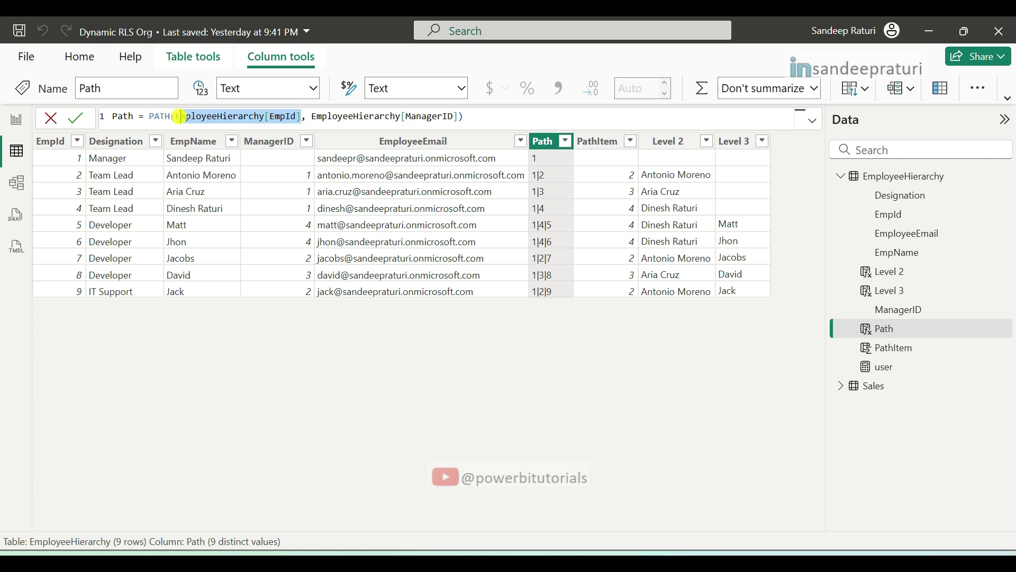
pyautogui.moveTo(312, 116); pyautogui.dragTo(460, 118)
pyautogui.click(536, 184)
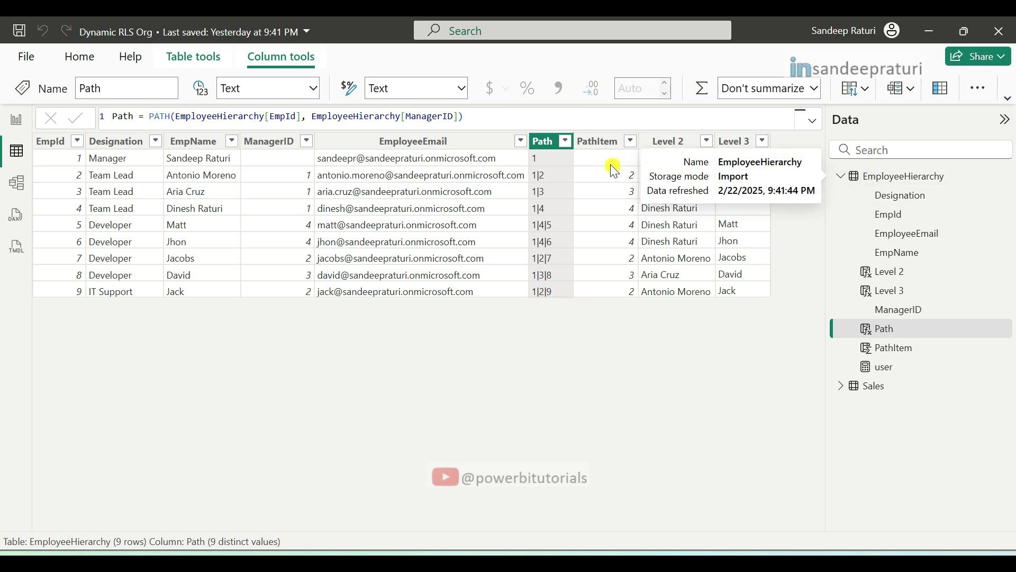
# Step: Bring the PathItem column's formula into view, highlighting the whole expression and its PATHITEM function
pyautogui.click(598, 141)
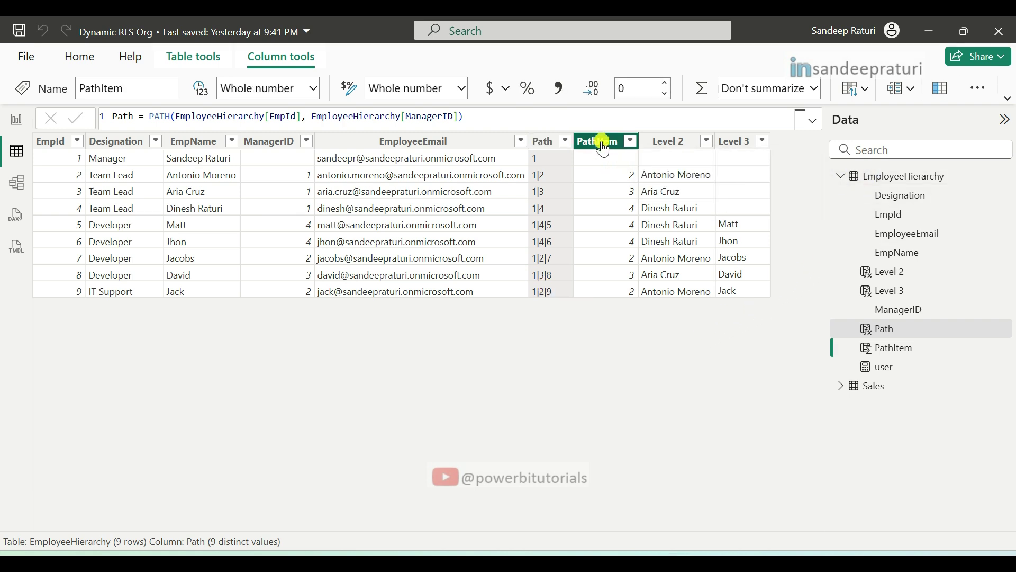
pyautogui.rightClick(887, 180)
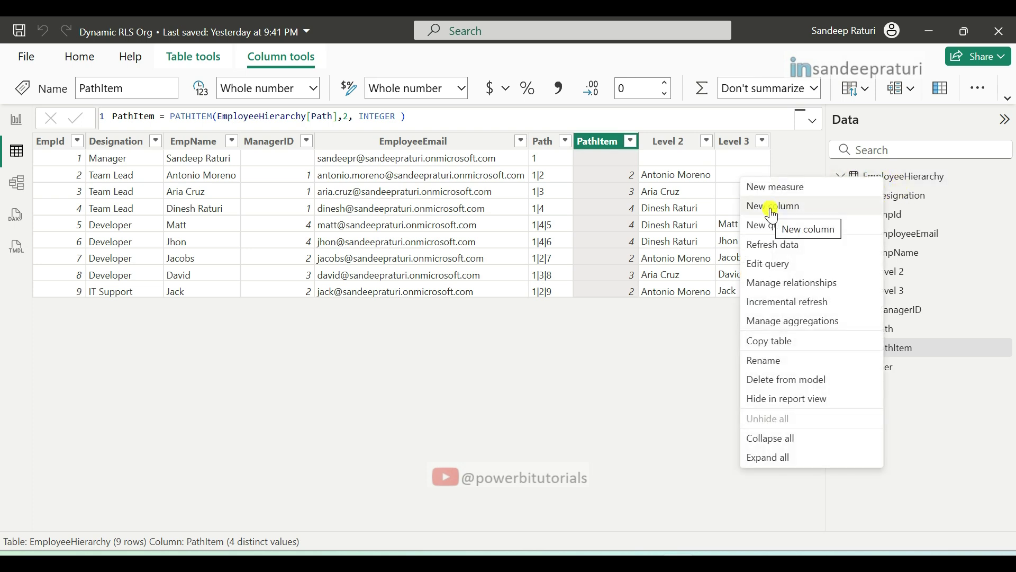
pyautogui.moveTo(423, 119); pyautogui.dragTo(106, 110)
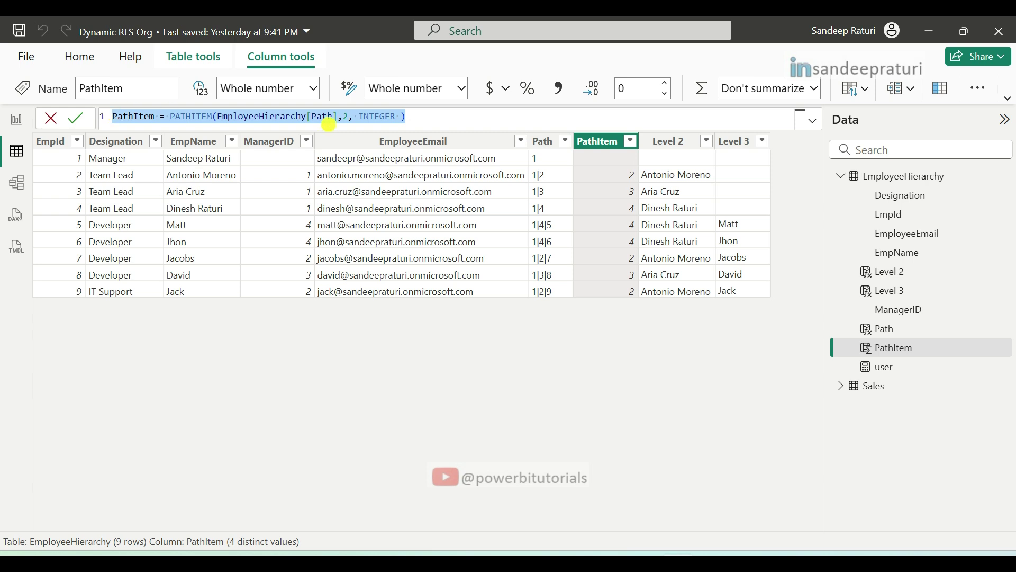
pyautogui.click(434, 117)
pyautogui.doubleClick(189, 117)
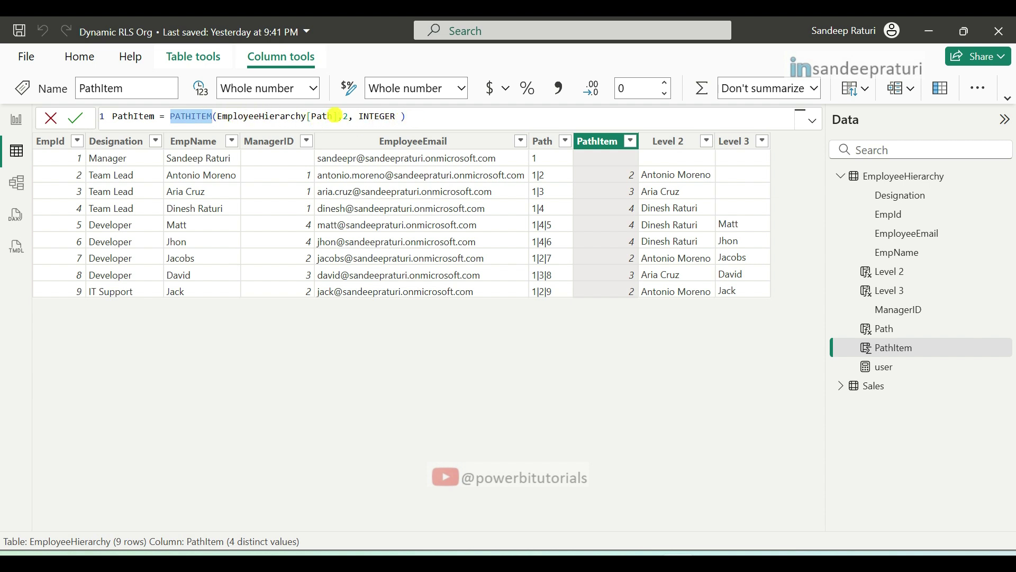
# Step: Highlight each argument of the PATHITEM formula in turn: EmployeeHierarchy[Path], the position 2 and the INTEGER type
pyautogui.moveTo(338, 116); pyautogui.dragTo(224, 117)
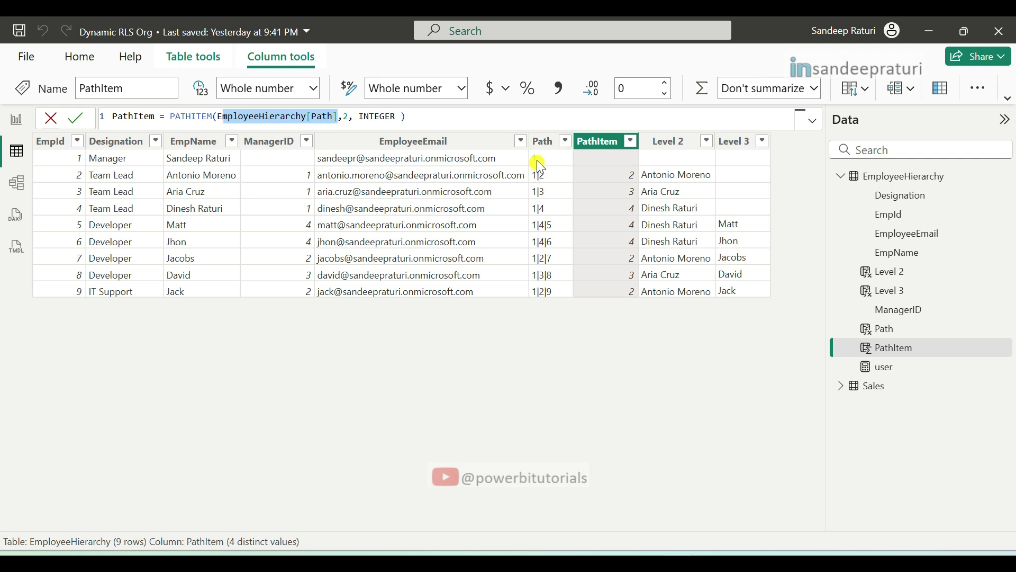
pyautogui.click(345, 116)
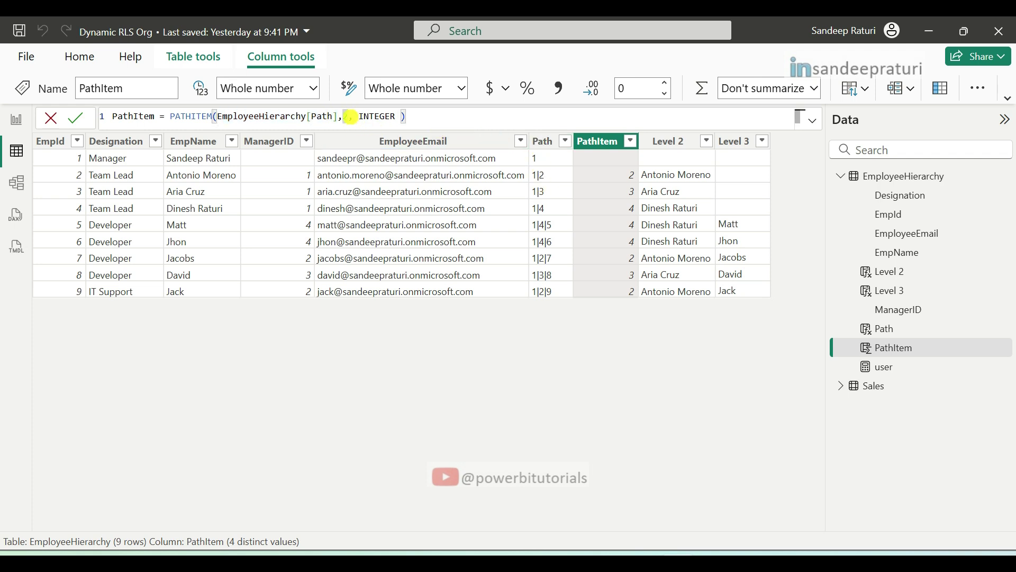
pyautogui.doubleClick(347, 117)
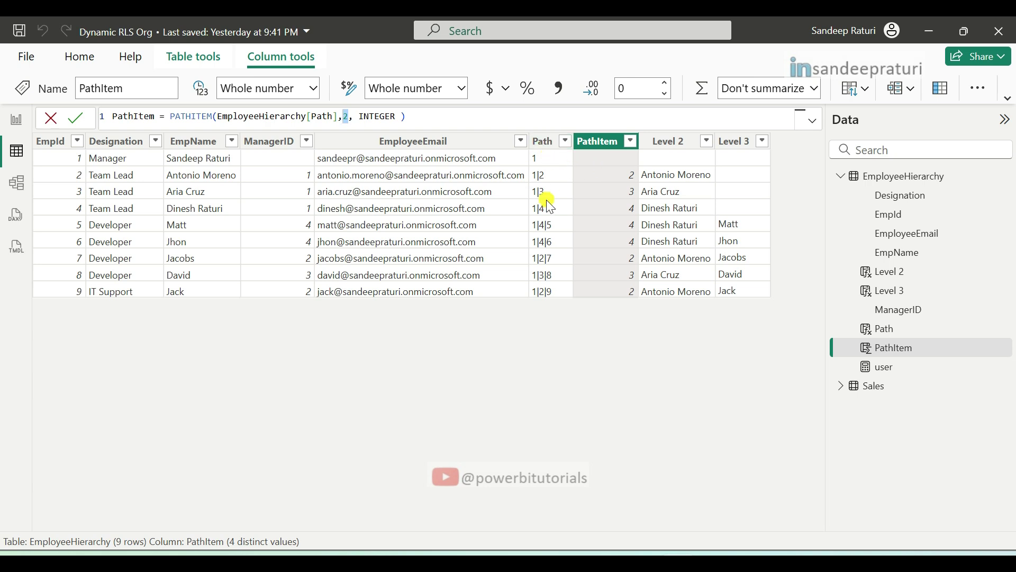
pyautogui.click(379, 117)
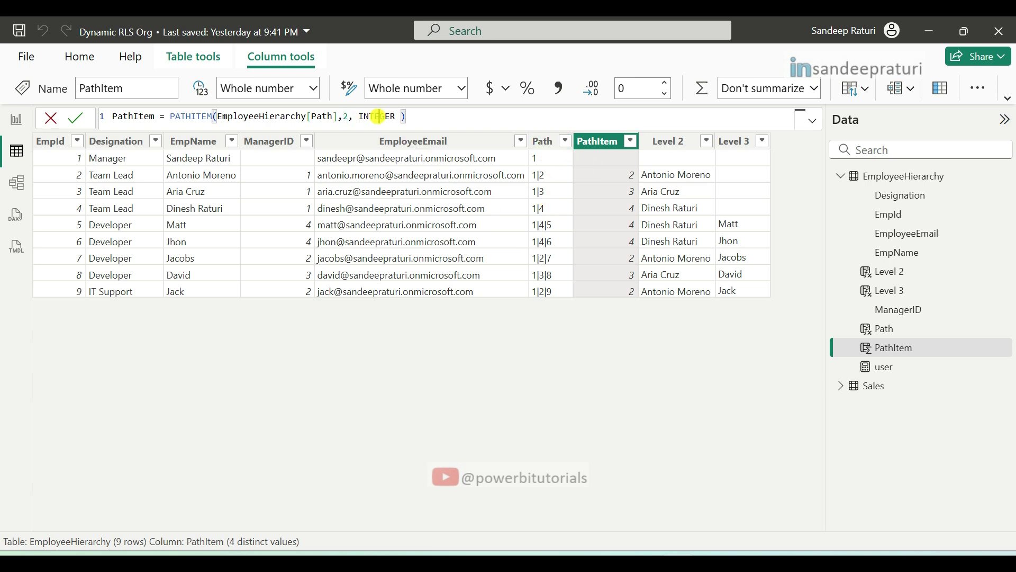
pyautogui.doubleClick(379, 117)
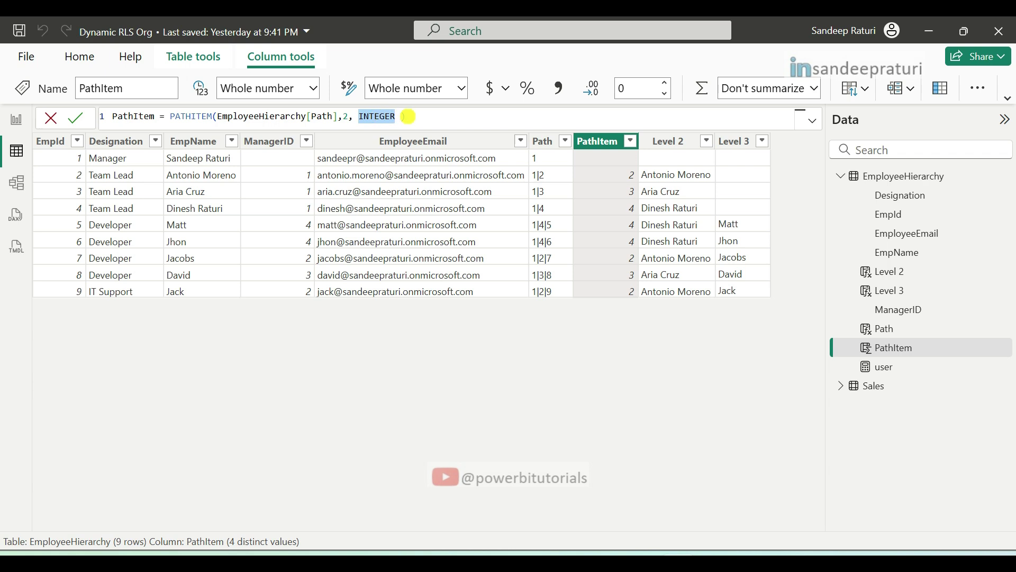
# Step: Change the position argument in the PathItem column's formula to 3 and commit the formula
pyautogui.click(541, 117)
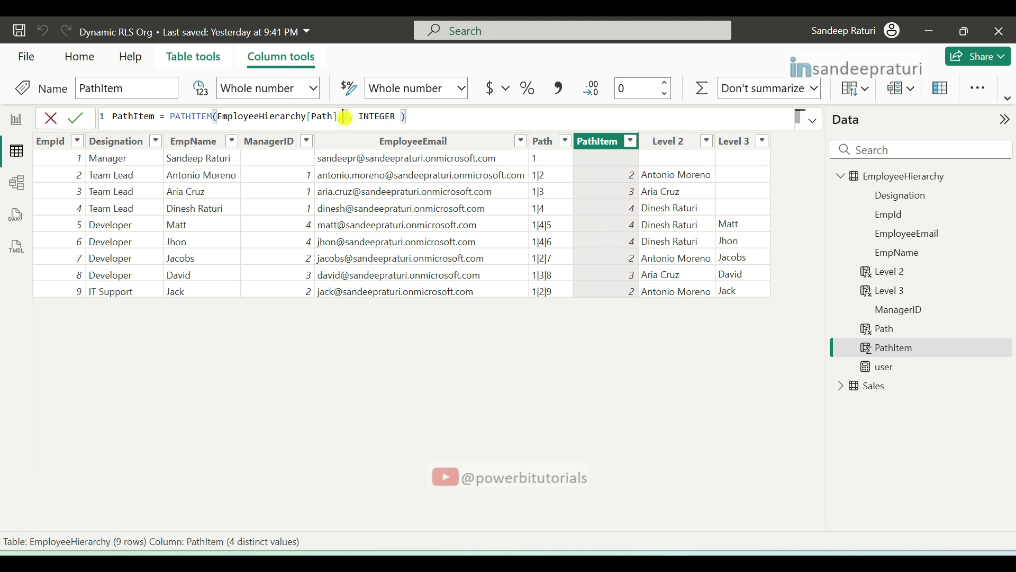
pyautogui.doubleClick(348, 117)
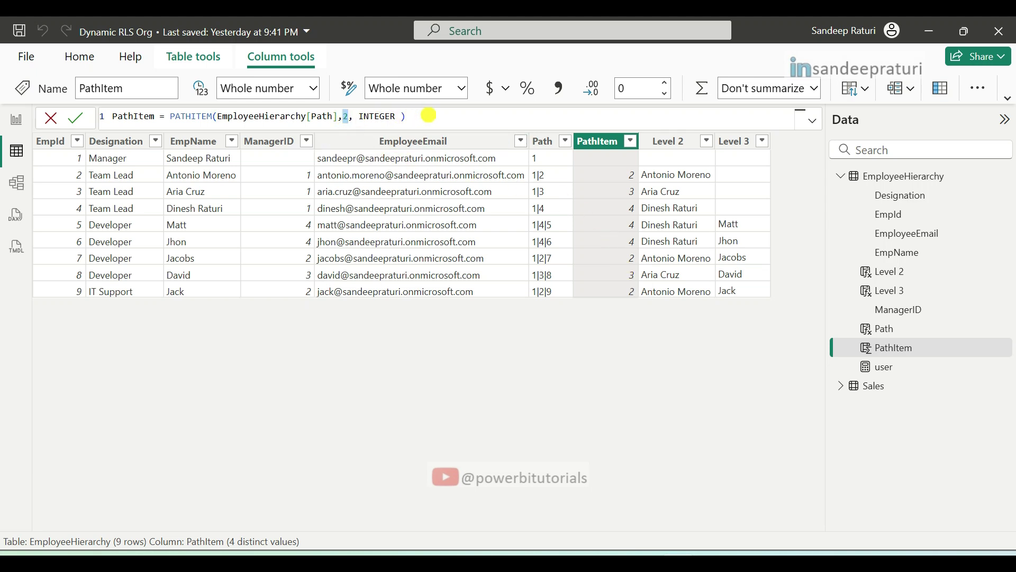
pyautogui.write('3')
pyautogui.click(77, 119)
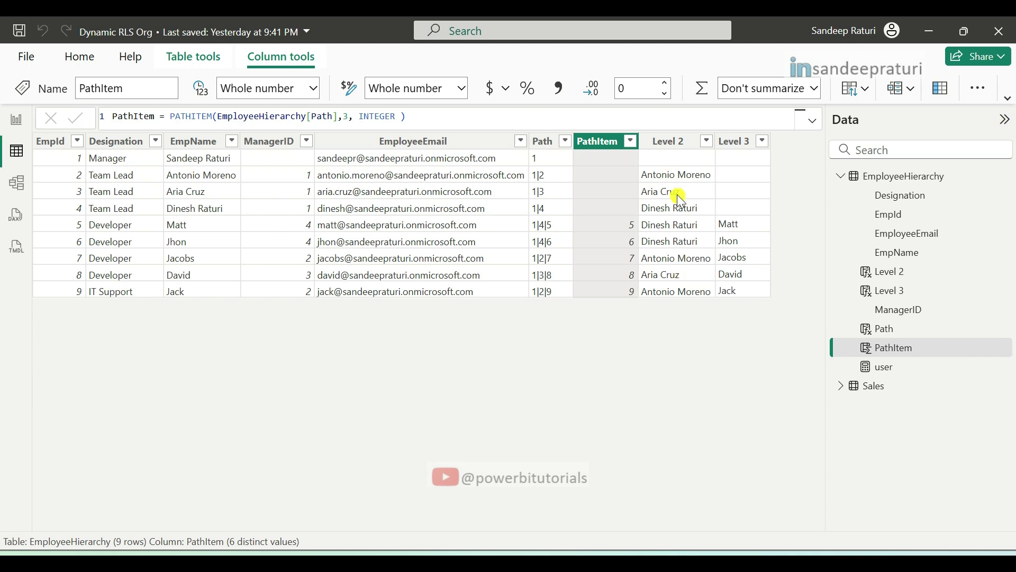
# Step: Examine the Level 2 column's formula, highlighting LOOKUPVALUE, the EmployeeHierarchy[EmpName] result column, and the EmpId and PATHITEM search arguments
pyautogui.click(668, 141)
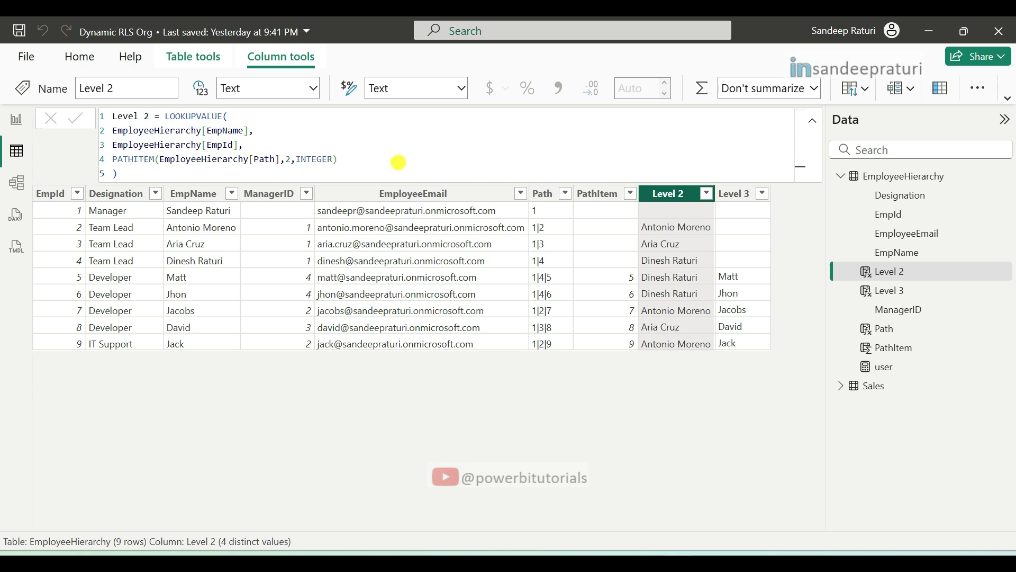
pyautogui.moveTo(159, 116); pyautogui.dragTo(153, 174)
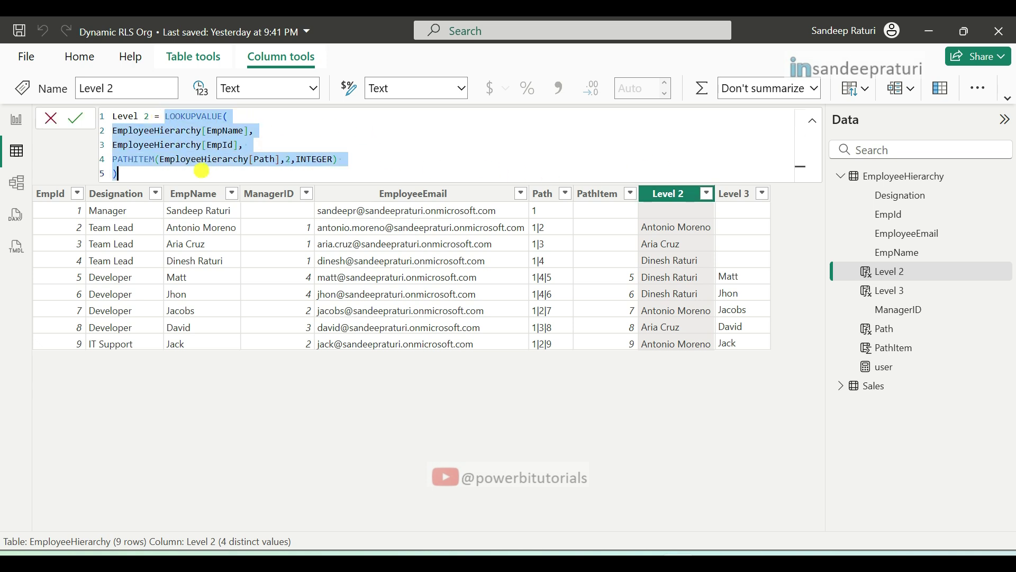
pyautogui.click(151, 173)
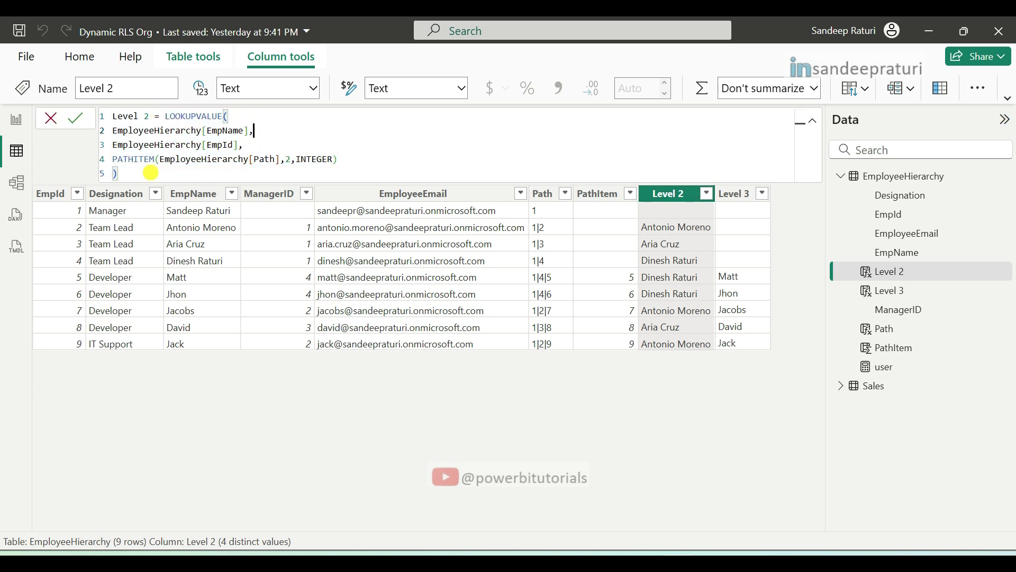
pyautogui.doubleClick(178, 115)
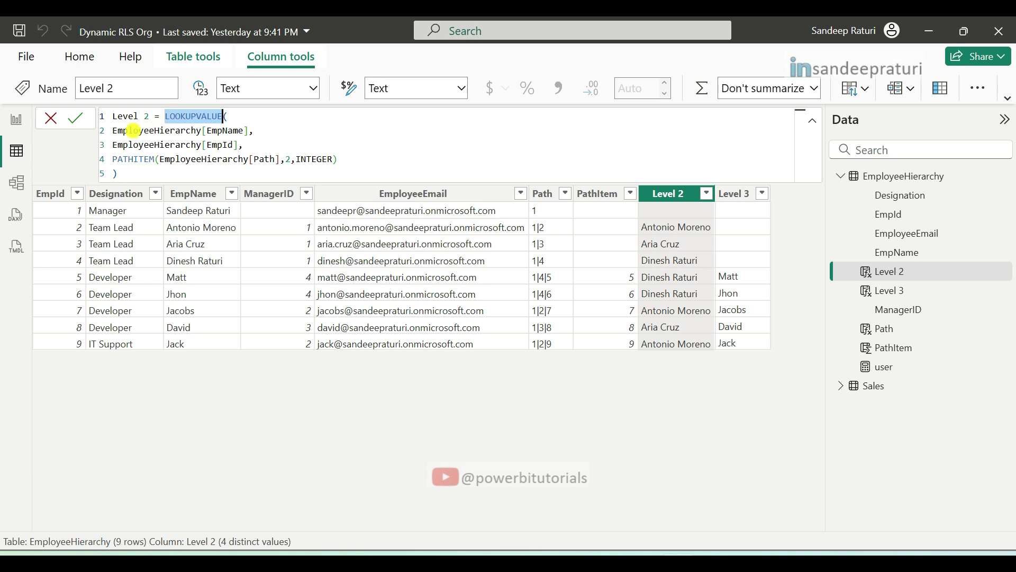
pyautogui.moveTo(114, 132); pyautogui.dragTo(250, 132)
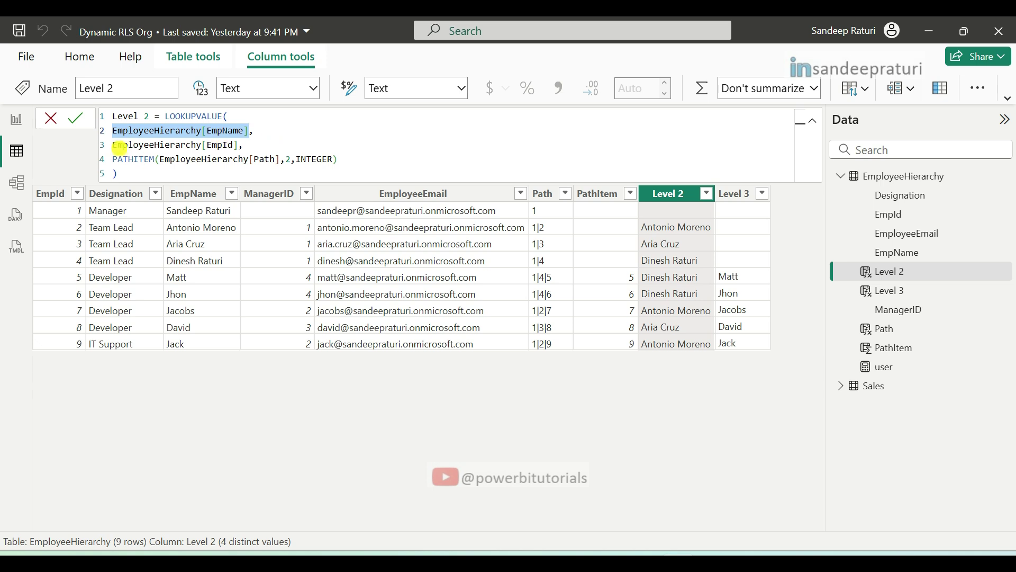
pyautogui.moveTo(114, 145); pyautogui.dragTo(348, 162)
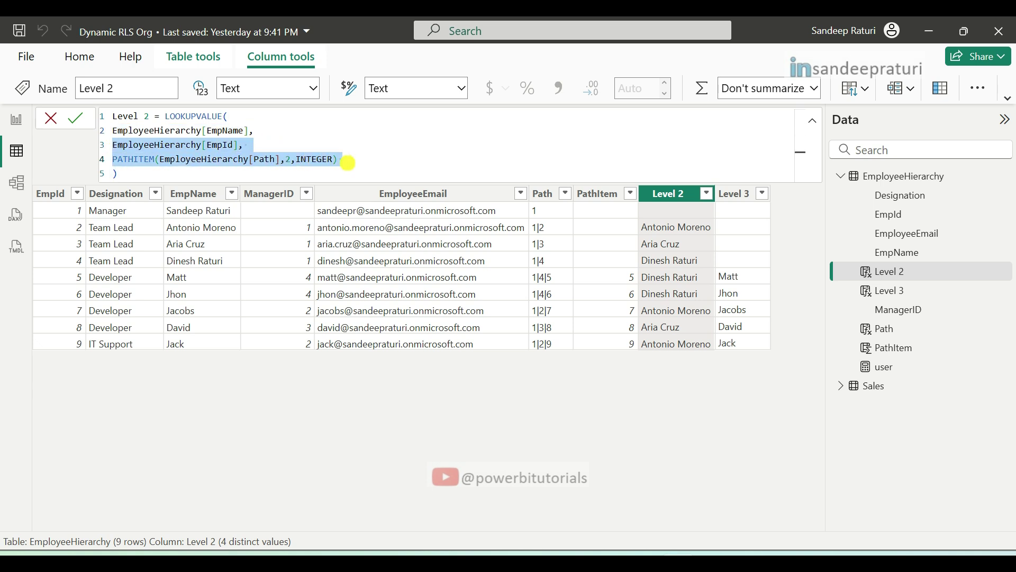
pyautogui.click(378, 158)
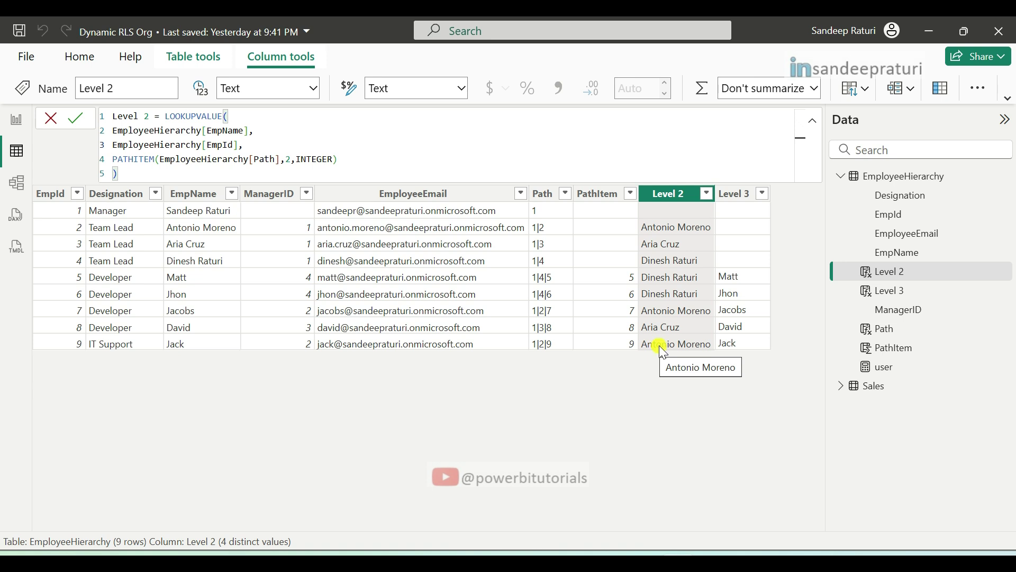
# Step: Examine the Level 3 column's formula, highlighting the position argument 3 inside PATHITEM, and return to the Path column
pyautogui.click(742, 197)
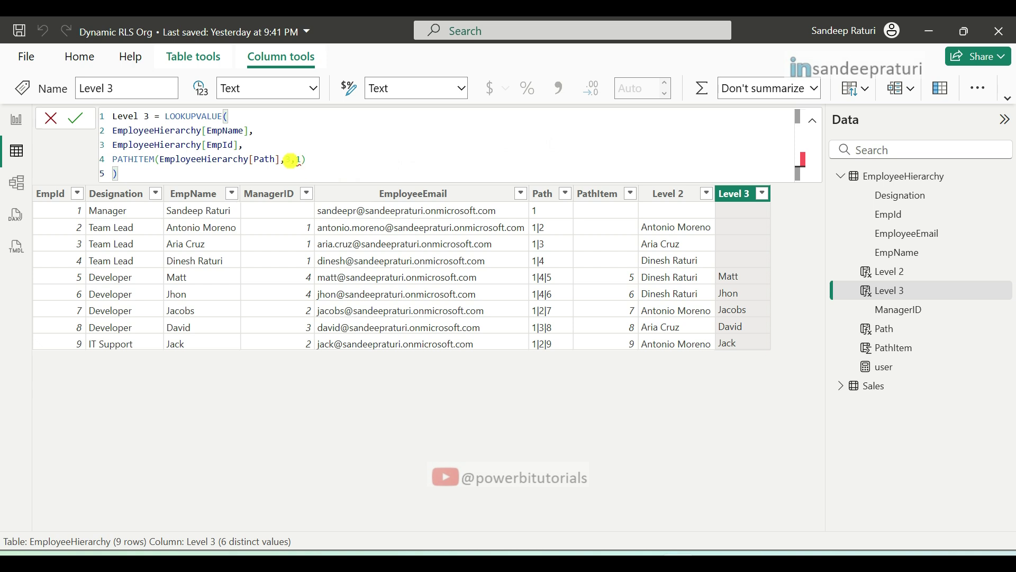
pyautogui.click(287, 160)
pyautogui.doubleClick(286, 160)
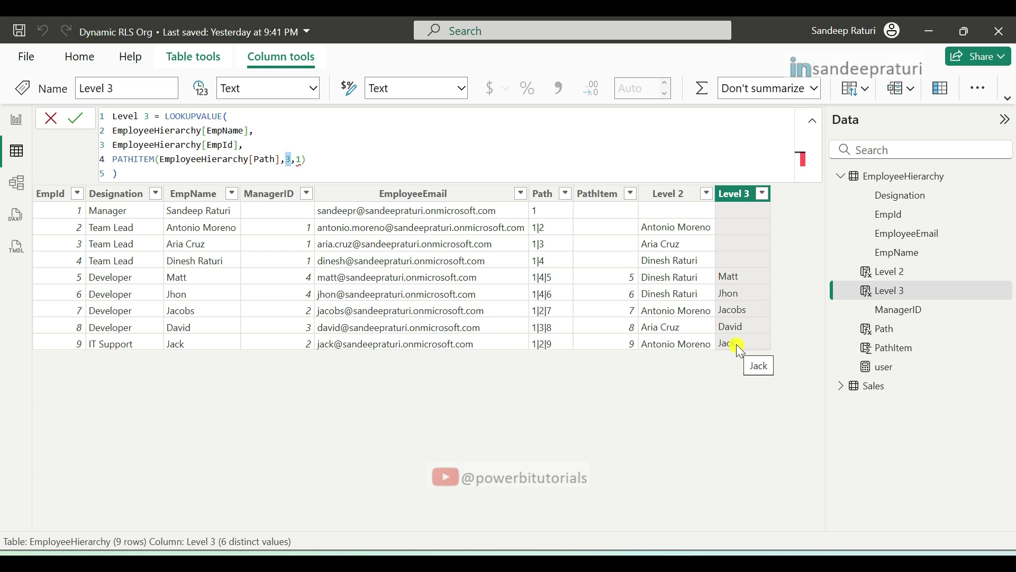
pyautogui.click(546, 194)
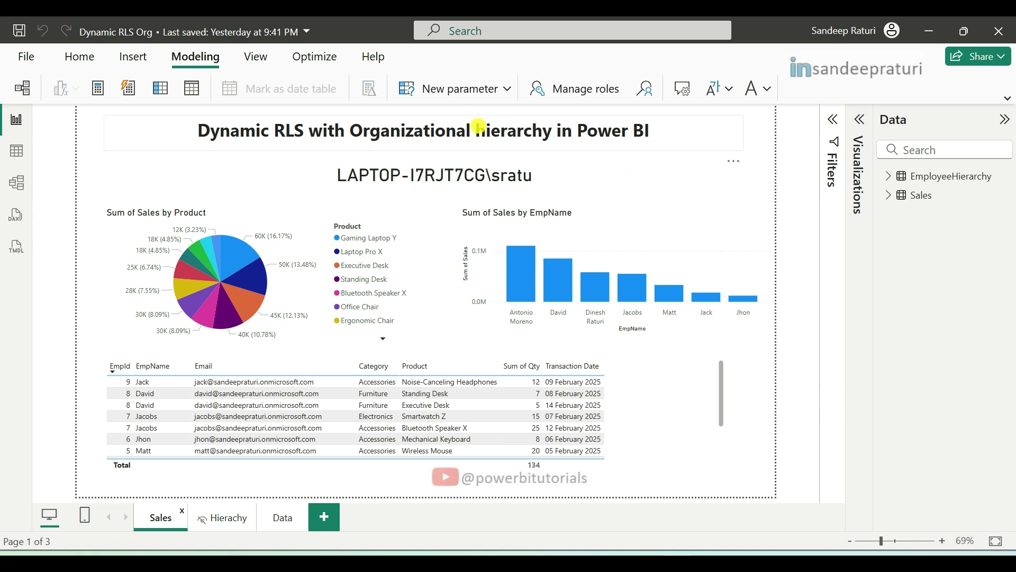
# Step: From the report view, open the security role management and create a role named admin
pyautogui.click(588, 91)
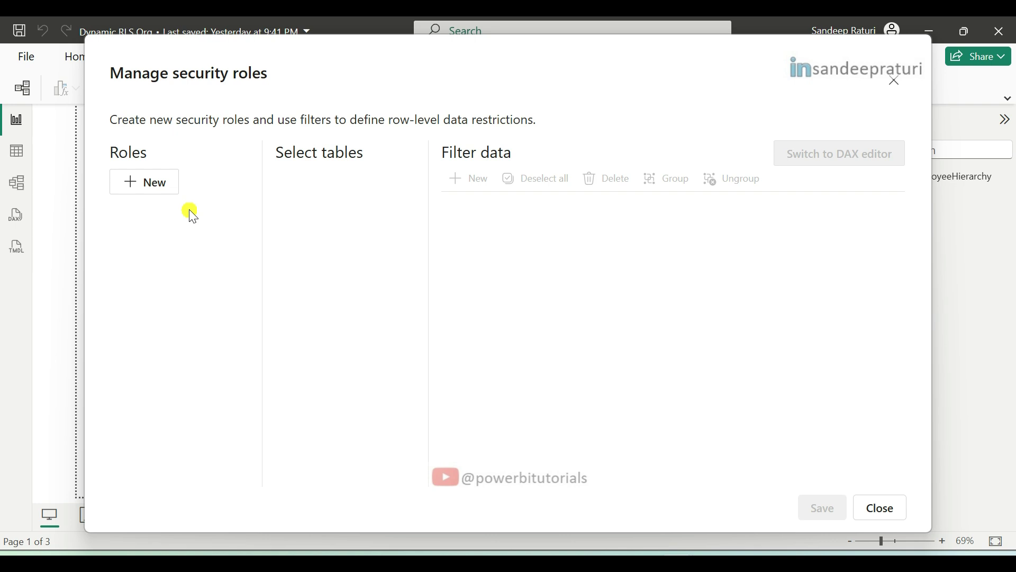
pyautogui.click(156, 183)
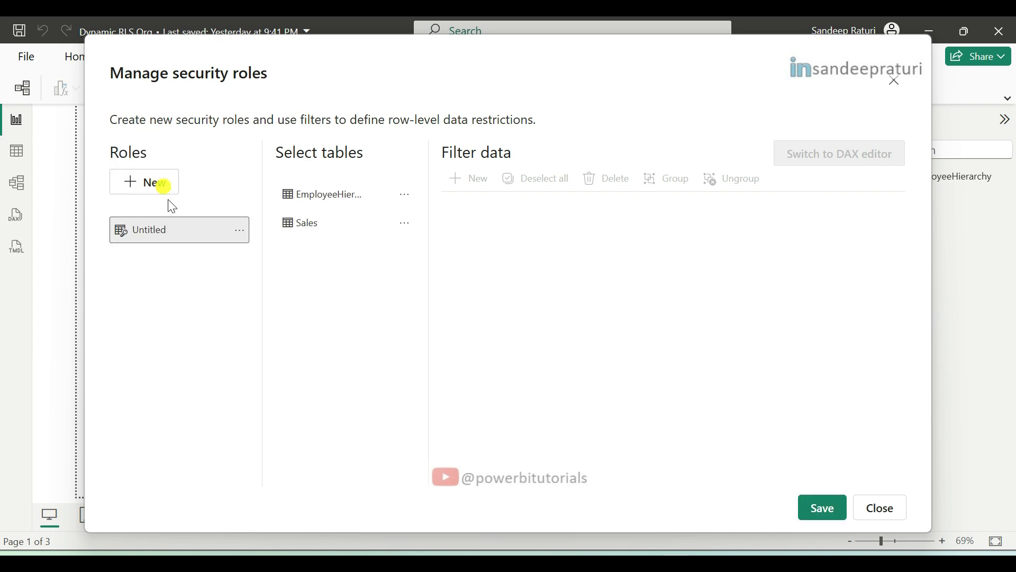
pyautogui.doubleClick(180, 230)
pyautogui.hotkey('ctrl', 'a')
pyautogui.press('BackSpace')
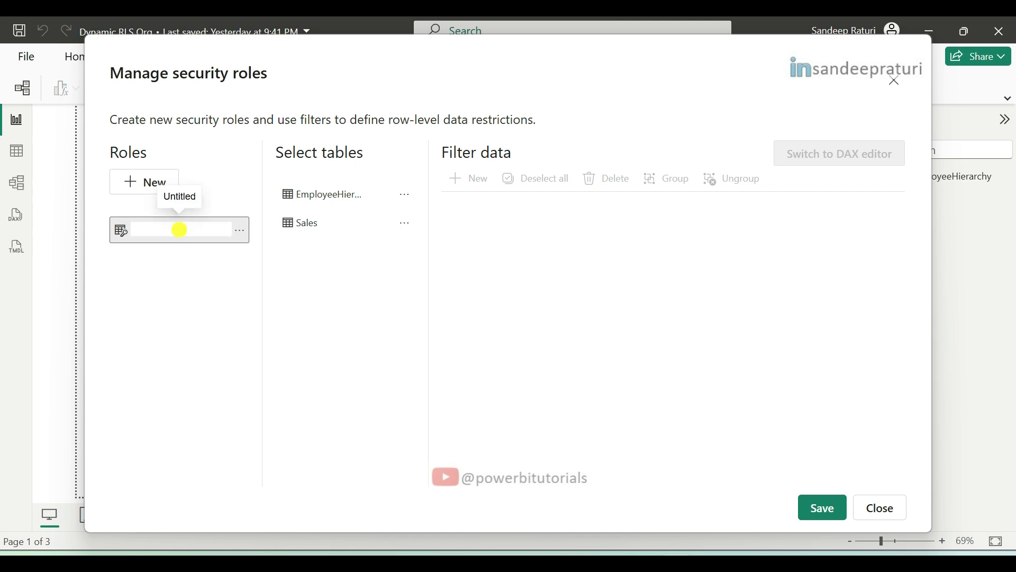
pyautogui.write('admin')
pyautogui.click(224, 274)
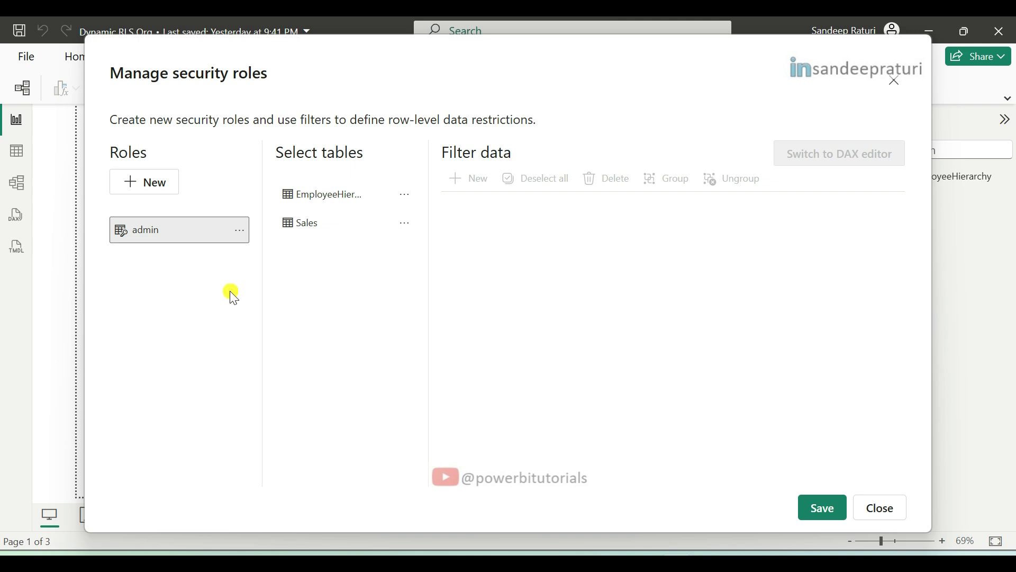
# Step: Create a second security role named user_role
pyautogui.click(165, 189)
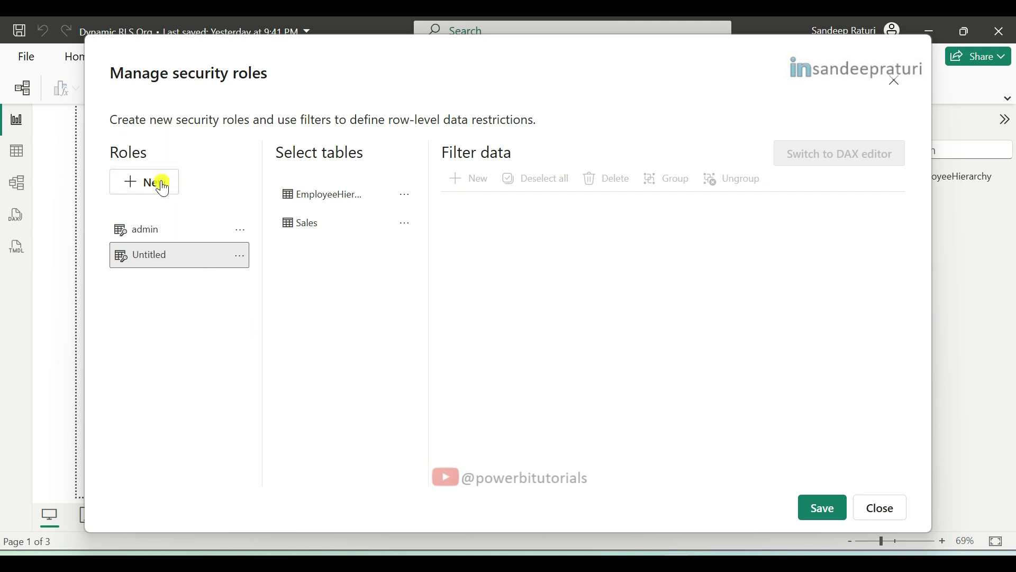
pyautogui.click(170, 259)
pyautogui.doubleClick(171, 259)
pyautogui.press('BackSpace')
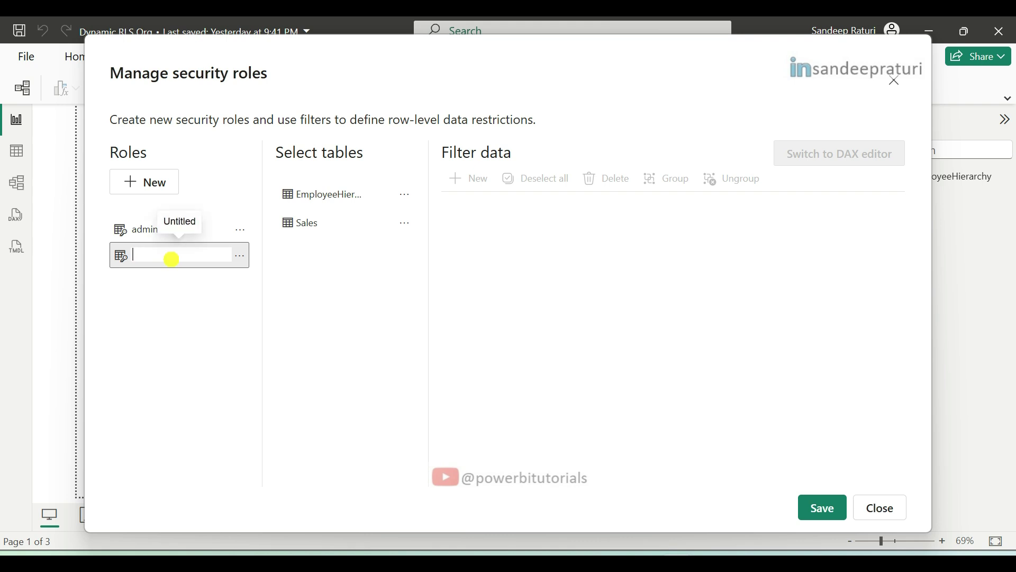
pyautogui.write('usr_')
pyautogui.write('er_rol')
pyautogui.write('e')
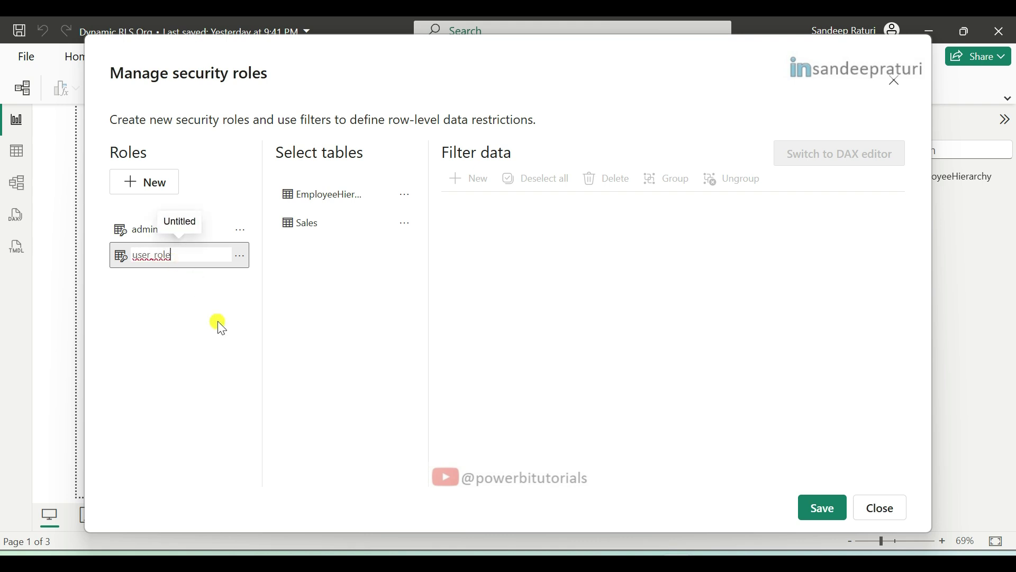
pyautogui.press('Return')
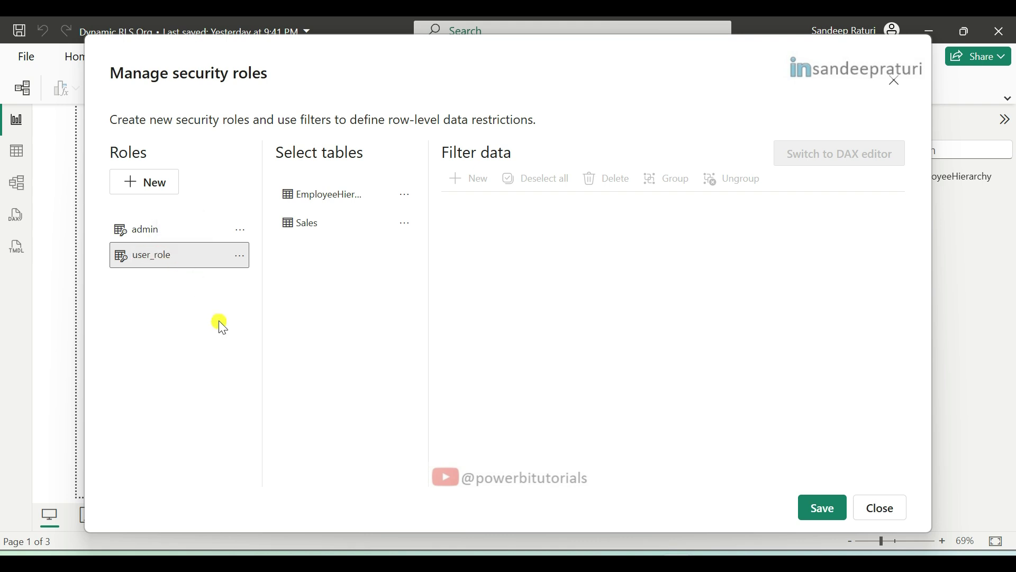
# Step: For user_role, filter the EmployeeHierarchy table with the DAX expression PATHCONTAINS(EmployeeHierarchy[Path], MaxX(Filter(EmployeeHierarchy, [EmployeeEmail]= USERPRINCIPALNAME()), EmployeeHierarchy[EmpId]))
pyautogui.click(354, 204)
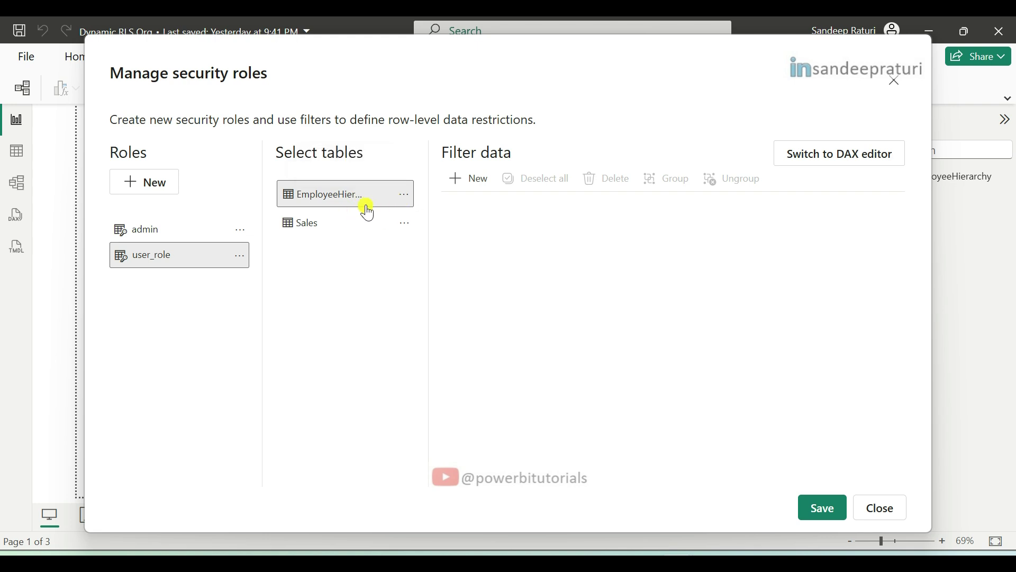
pyautogui.click(845, 162)
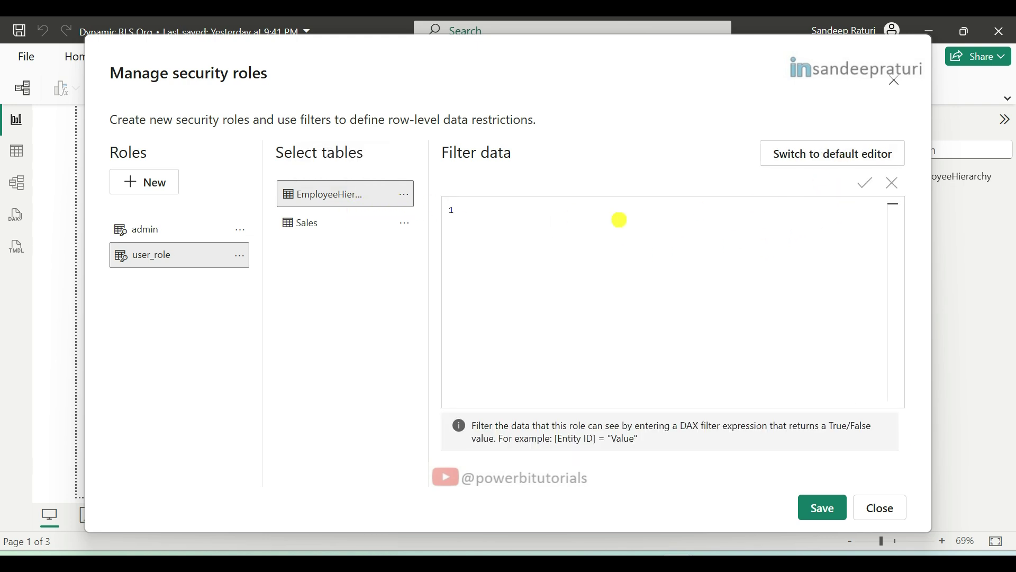
pyautogui.write('PATHCONTAINS(EmployeeHierarchy[Path], MaxX( Filter( EmployeeHierarchy, [EmployeeEmail]= USERPRINCIPALNAME() ) ,EmployeeHierarchy[EmpId] ) )')
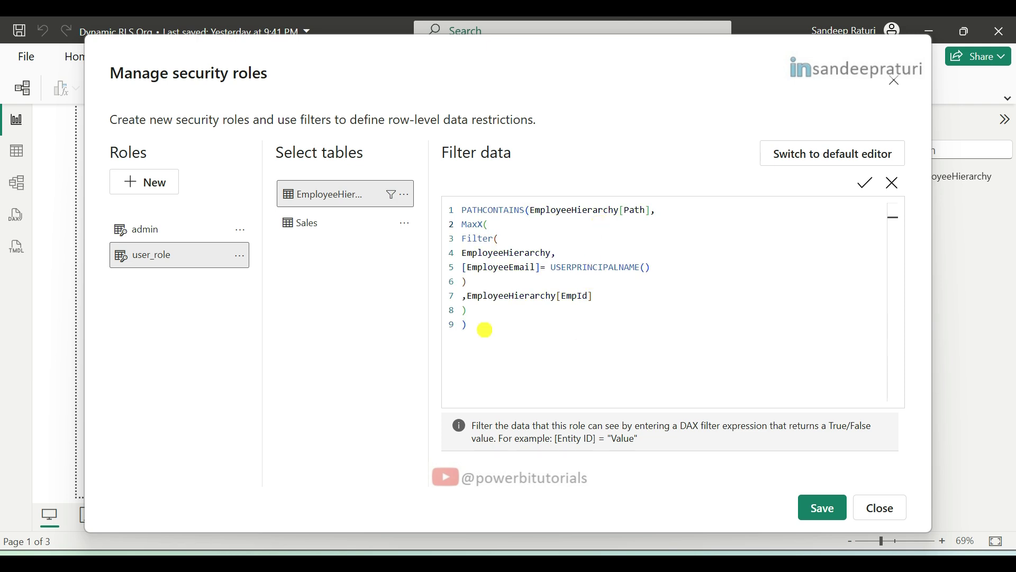
pyautogui.moveTo(484, 327); pyautogui.dragTo(461, 212)
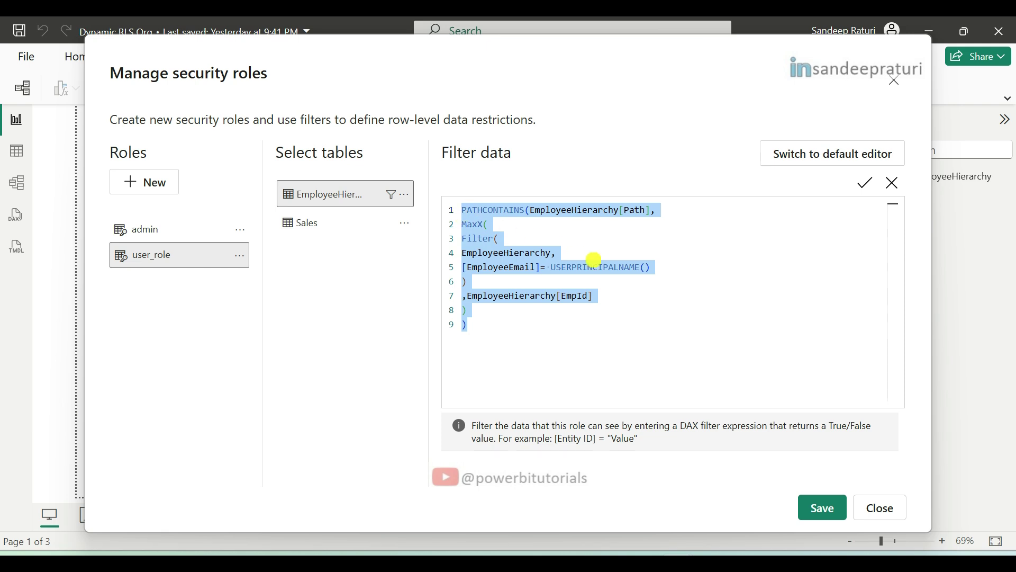
pyautogui.click(645, 324)
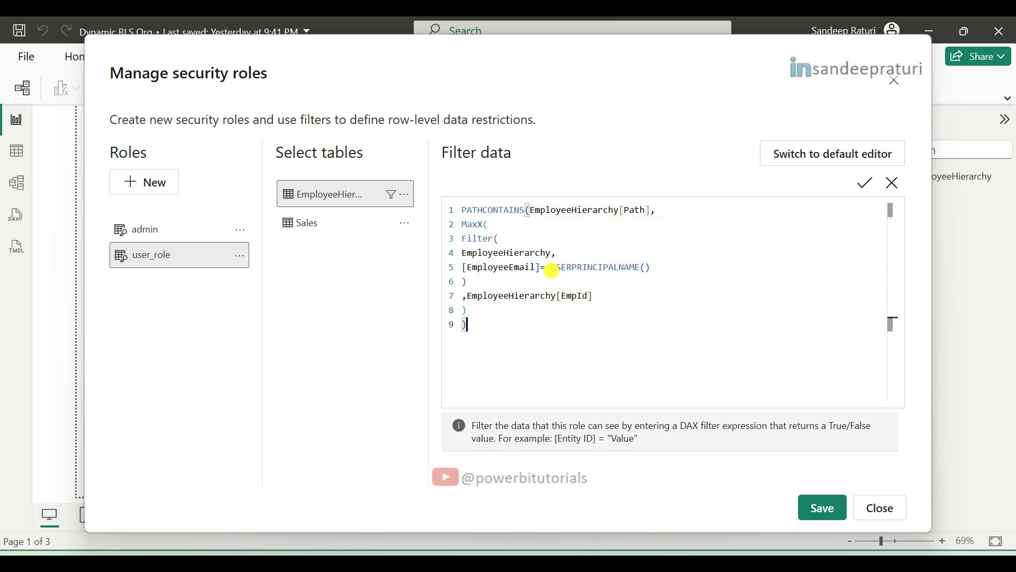
# Step: Examine the inner Filter call of the user_role expression, highlighting USERPRINCIPALNAME(), the EmployeeHierarchy table and the EmployeeEmail comparison
pyautogui.moveTo(551, 268); pyautogui.dragTo(652, 268)
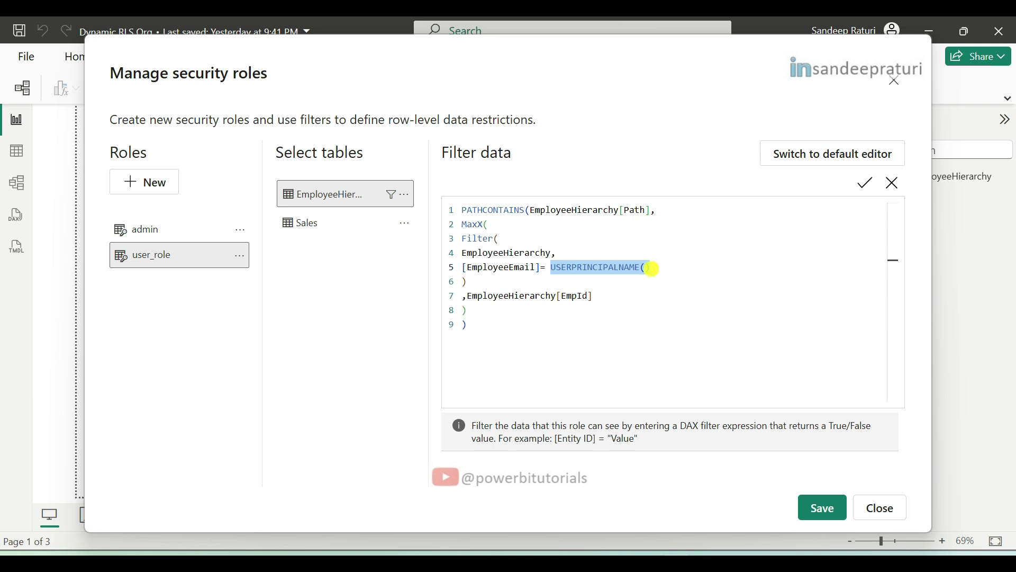
pyautogui.click(662, 267)
pyautogui.click(572, 268)
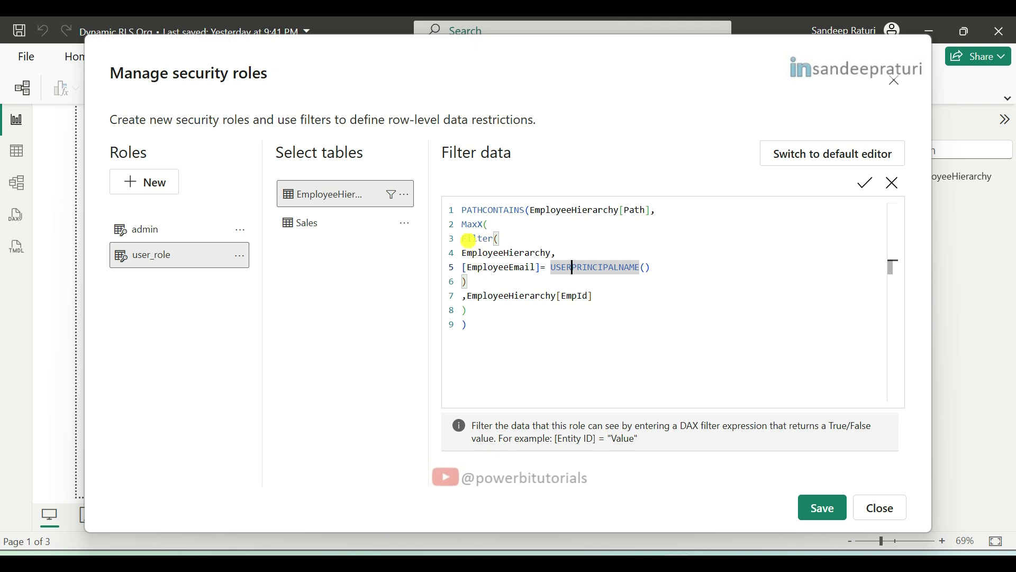
pyautogui.moveTo(464, 239); pyautogui.dragTo(491, 282)
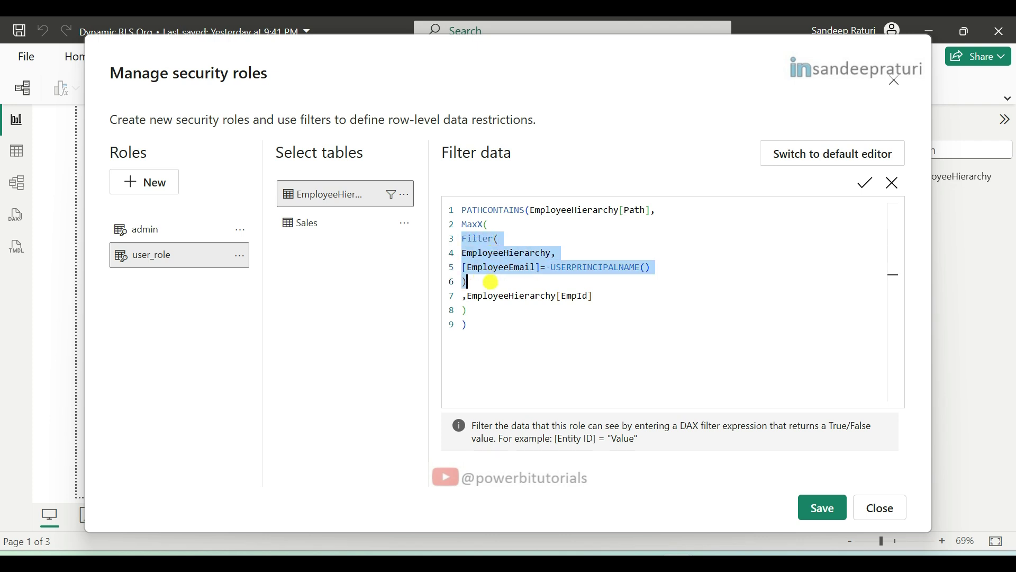
pyautogui.click(500, 239)
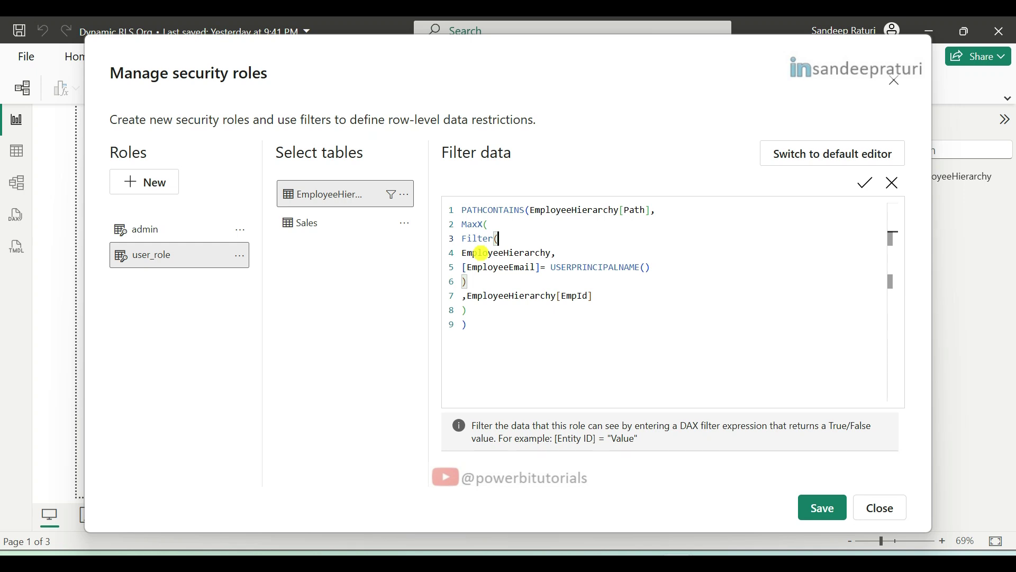
pyautogui.doubleClick(481, 253)
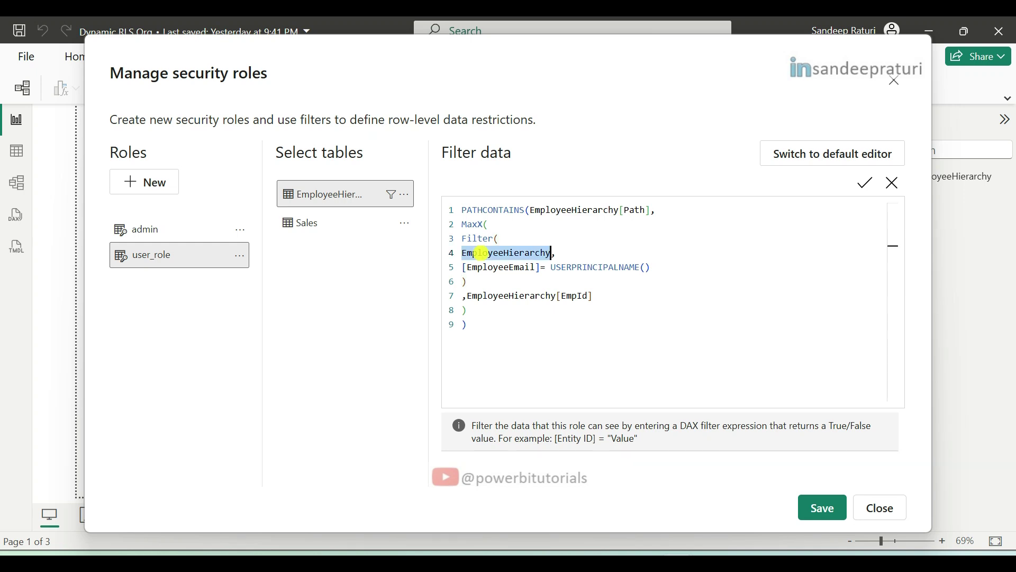
pyautogui.doubleClick(529, 273)
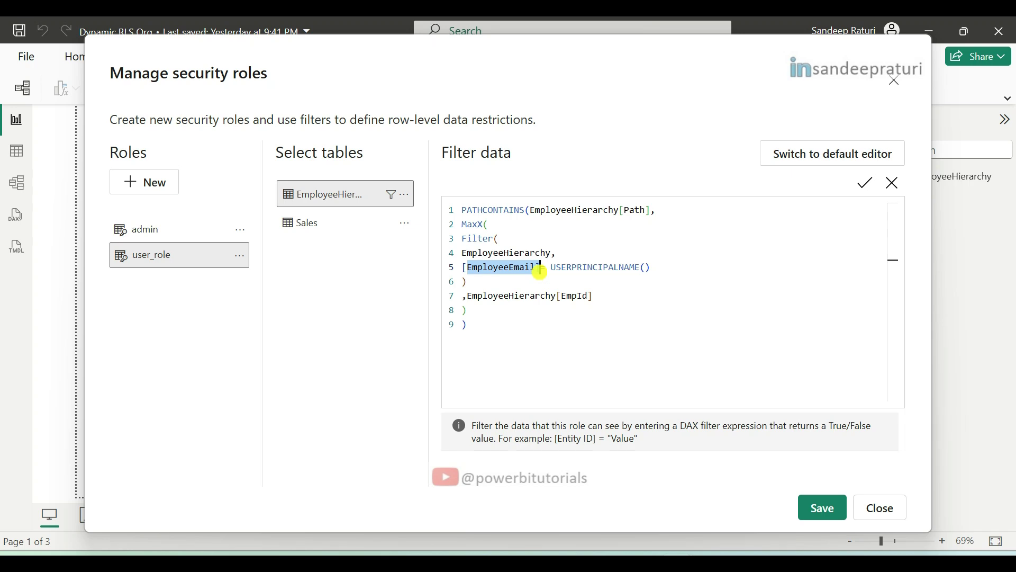
pyautogui.moveTo(540, 272); pyautogui.dragTo(650, 277)
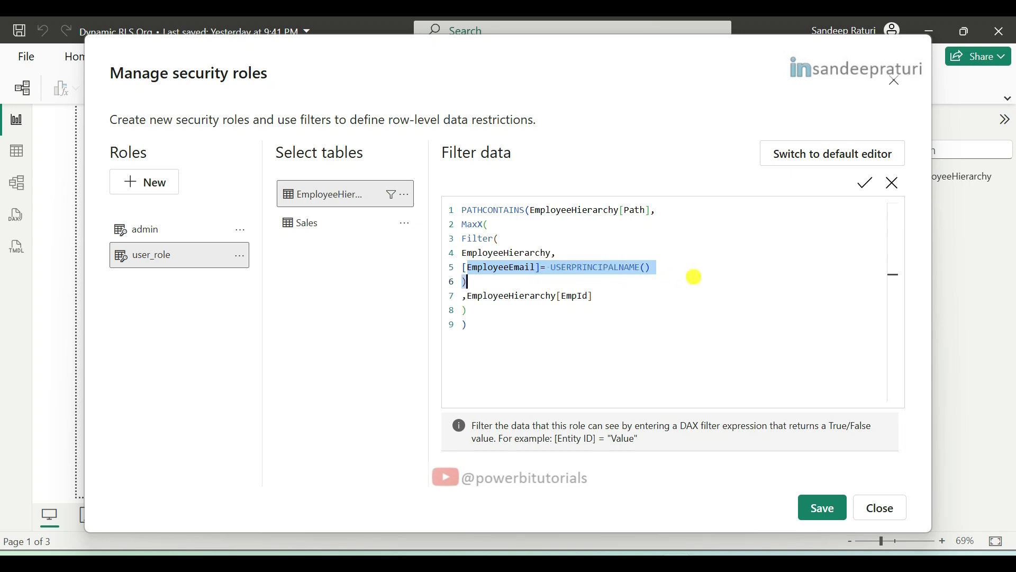
pyautogui.click(694, 277)
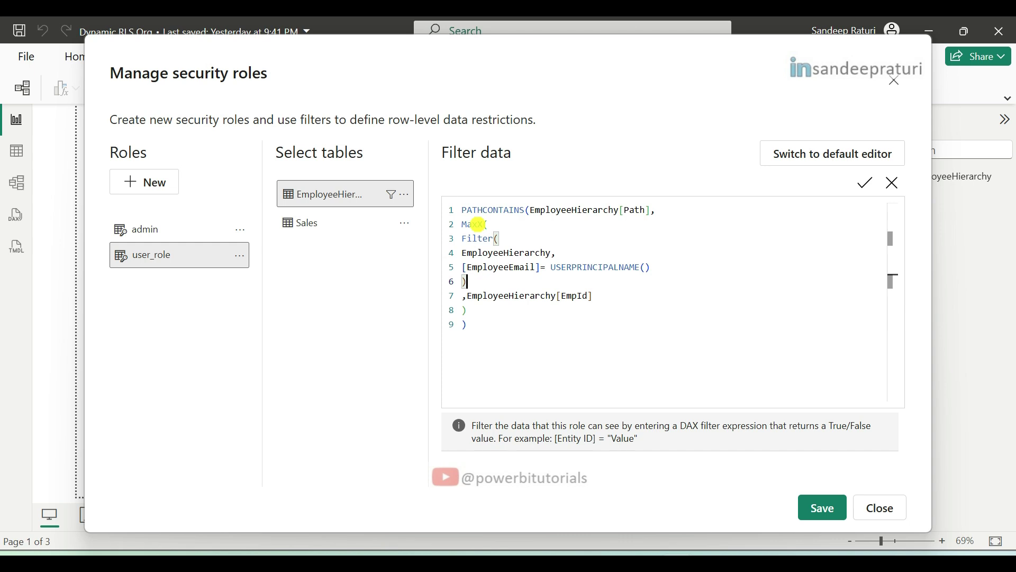
# Step: Examine the MaxX call in the user_role filter, highlighting its Filter argument and the EmpId column
pyautogui.click(479, 225)
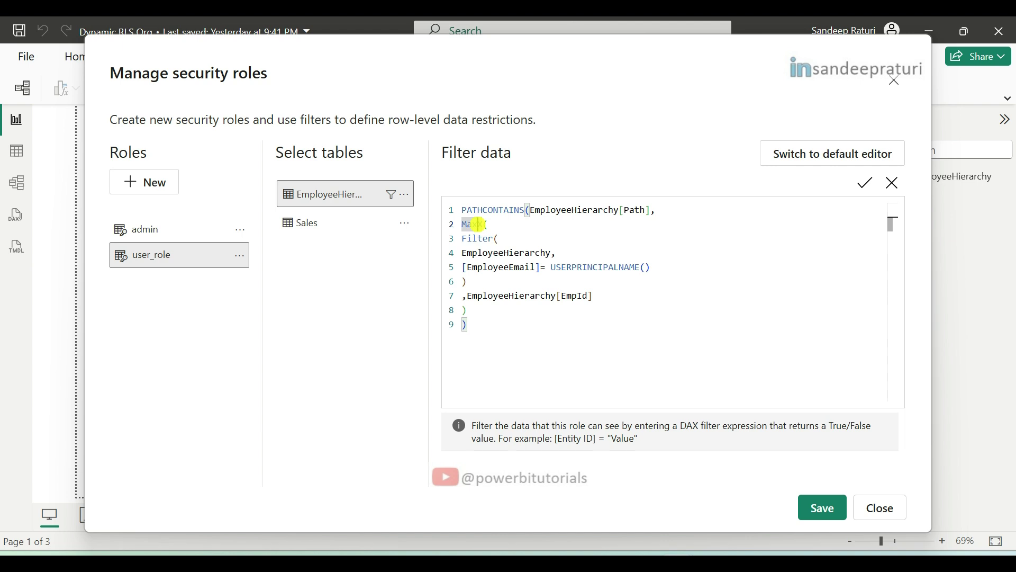
pyautogui.moveTo(462, 239); pyautogui.dragTo(490, 276)
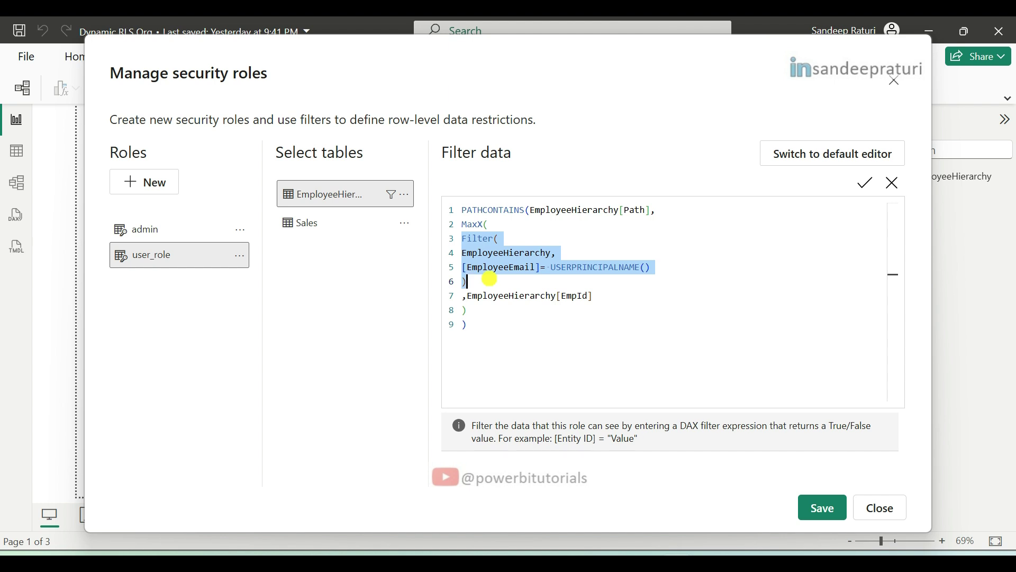
pyautogui.doubleClick(574, 297)
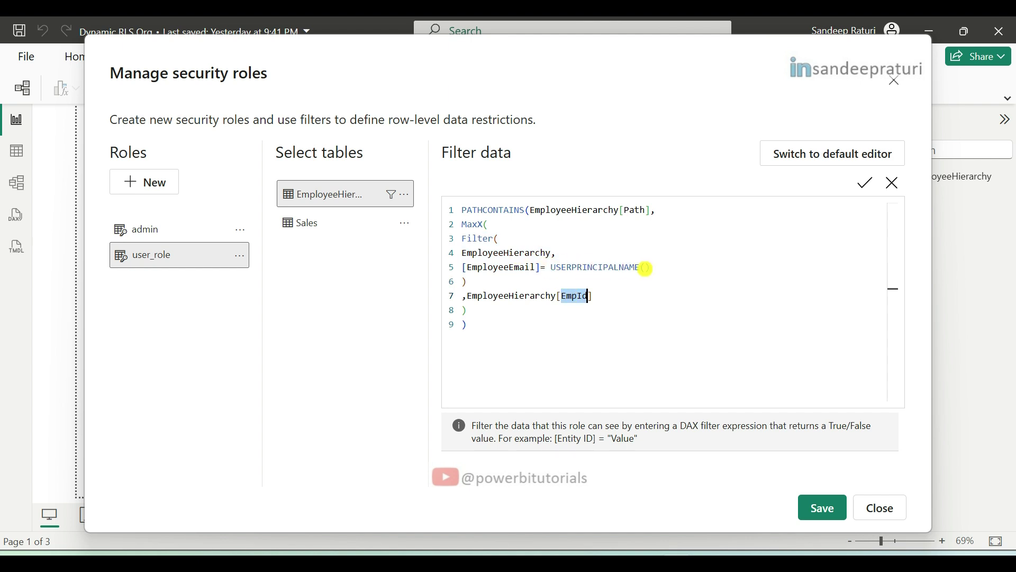
pyautogui.moveTo(652, 268); pyautogui.dragTo(523, 259)
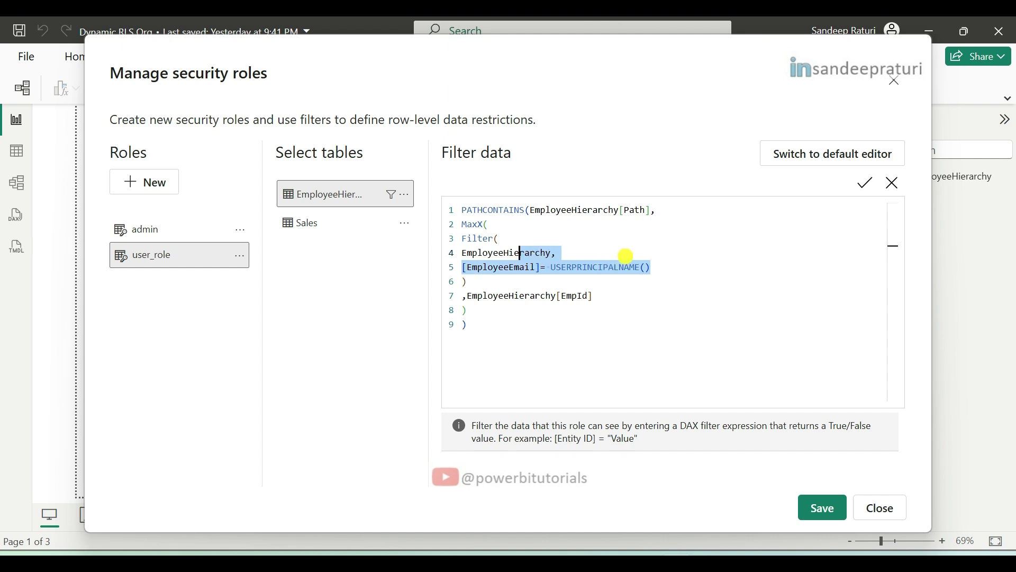
pyautogui.click(610, 235)
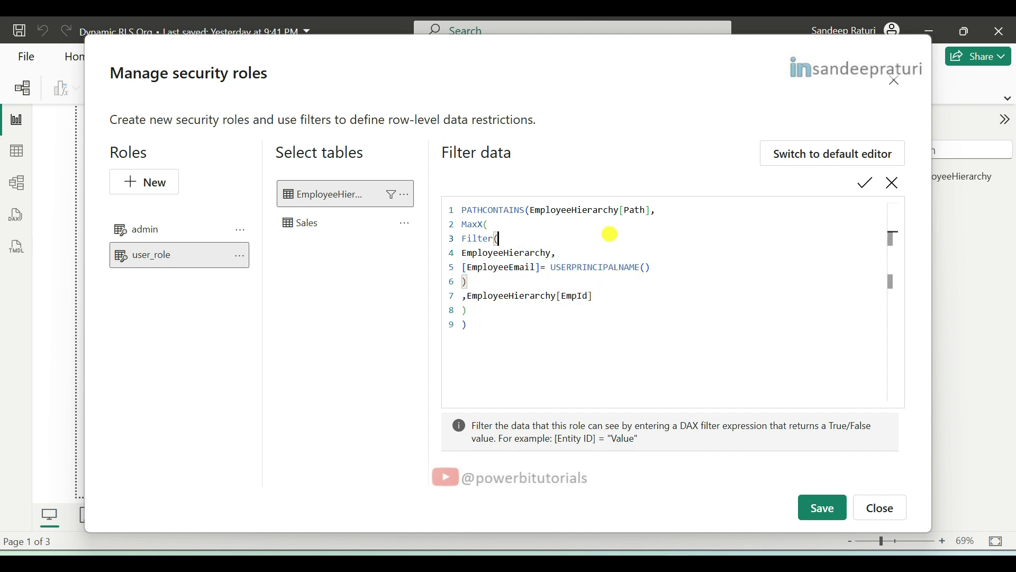
# Step: Examine how PATHCONTAINS wraps the whole user_role expression, highlighting the function name and its EmployeeHierarchy[Path] argument
pyautogui.tripleClick(499, 209)
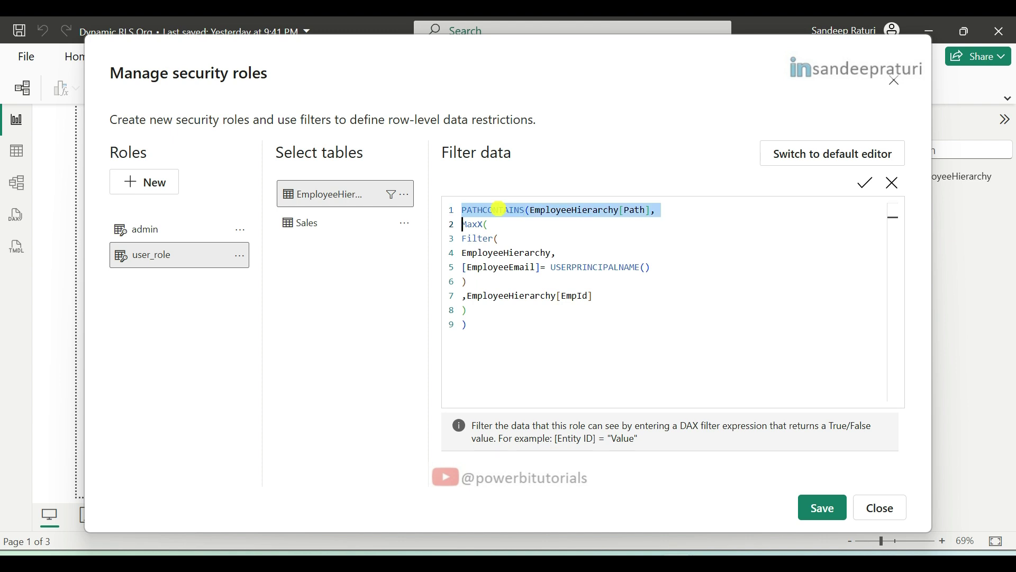
pyautogui.doubleClick(499, 209)
pyautogui.click(567, 211)
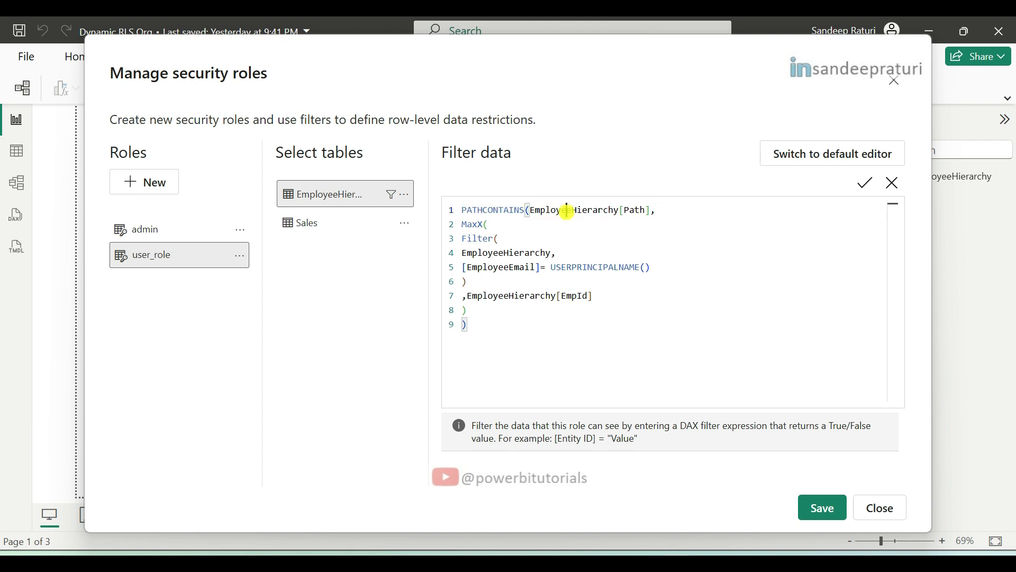
pyautogui.doubleClick(567, 210)
pyautogui.moveTo(651, 211); pyautogui.dragTo(564, 205)
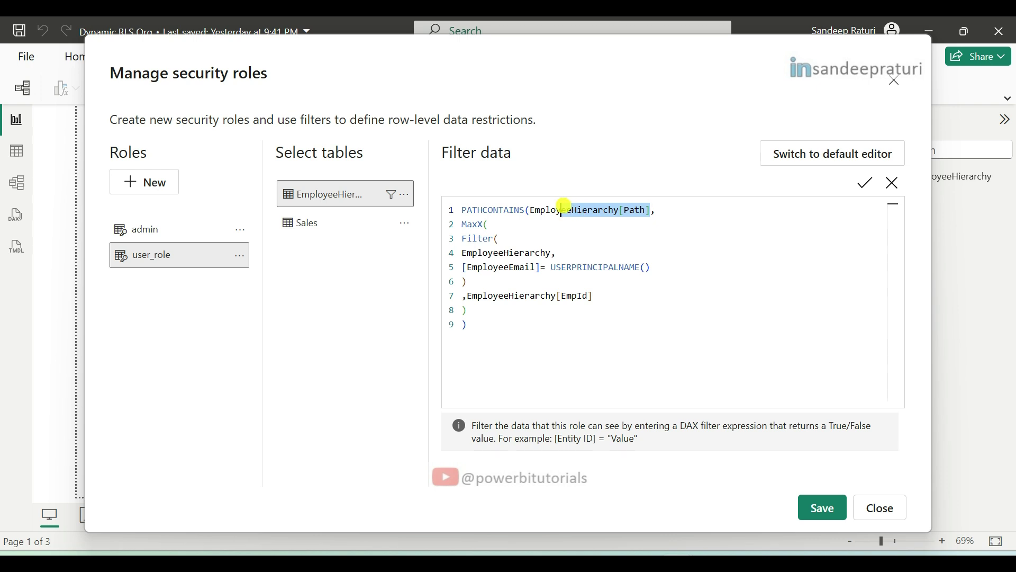
pyautogui.moveTo(565, 205); pyautogui.dragTo(563, 205)
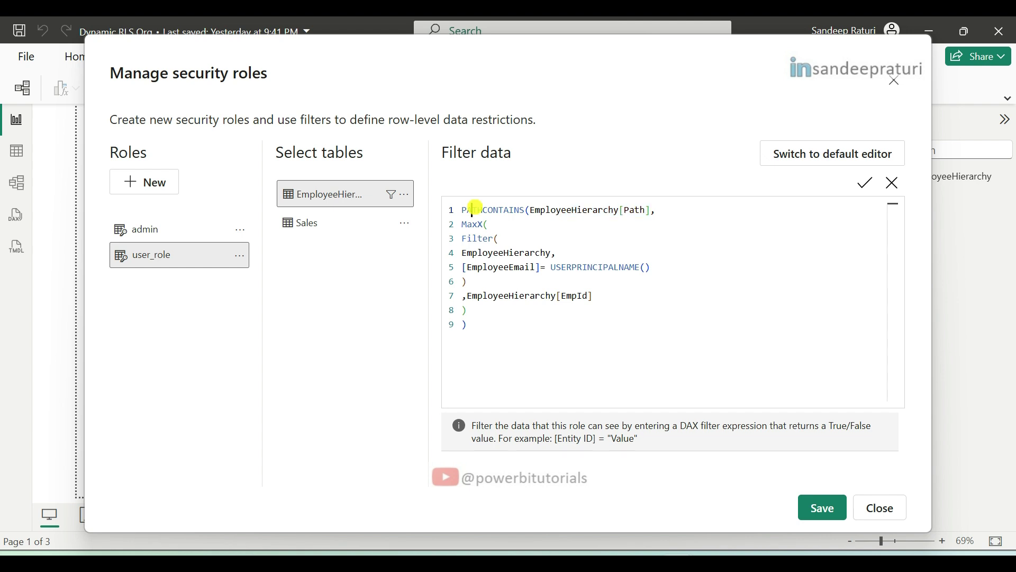
pyautogui.doubleClick(475, 207)
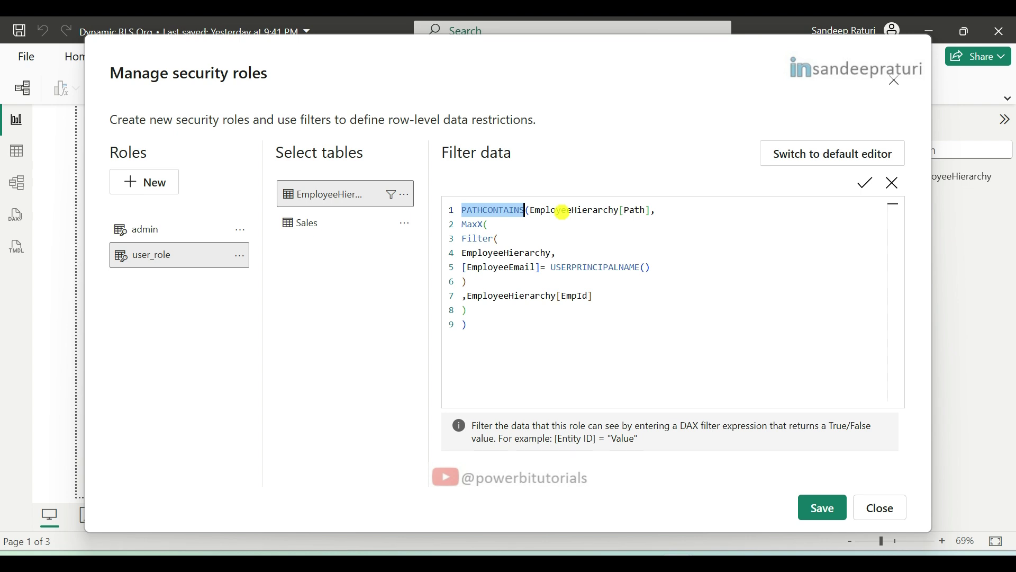
pyautogui.click(517, 340)
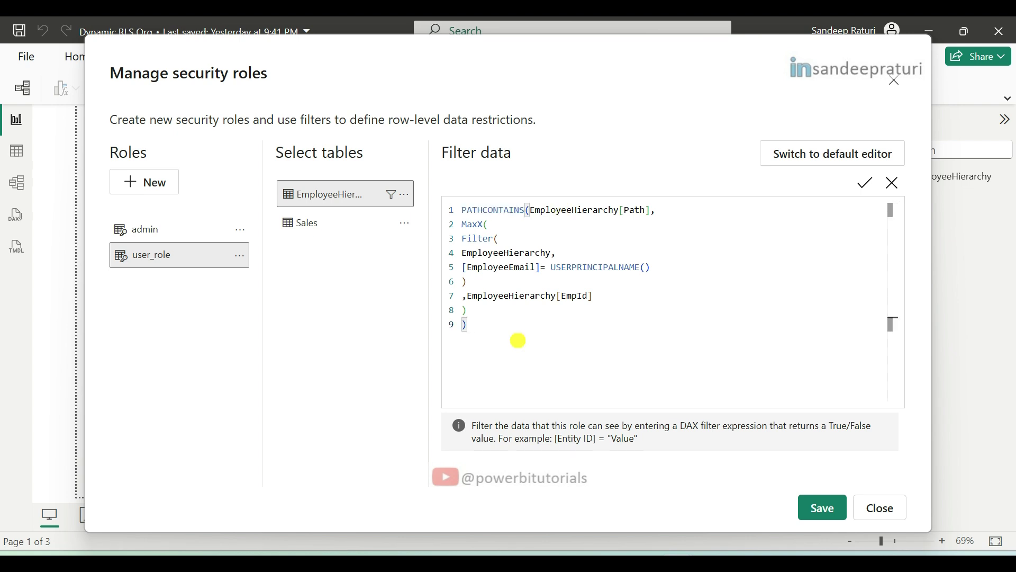
pyautogui.moveTo(506, 335); pyautogui.dragTo(457, 211)
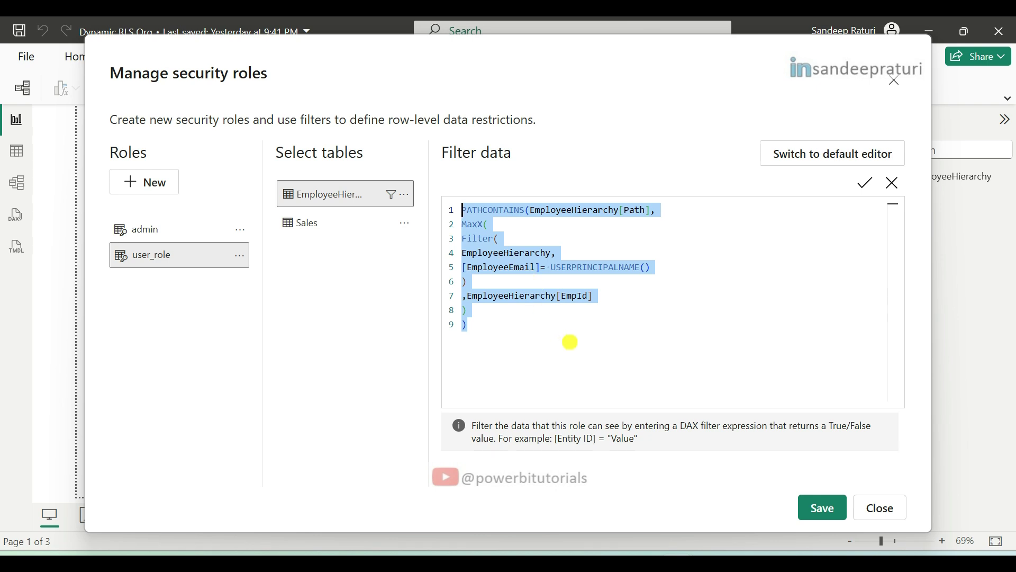
pyautogui.click(570, 341)
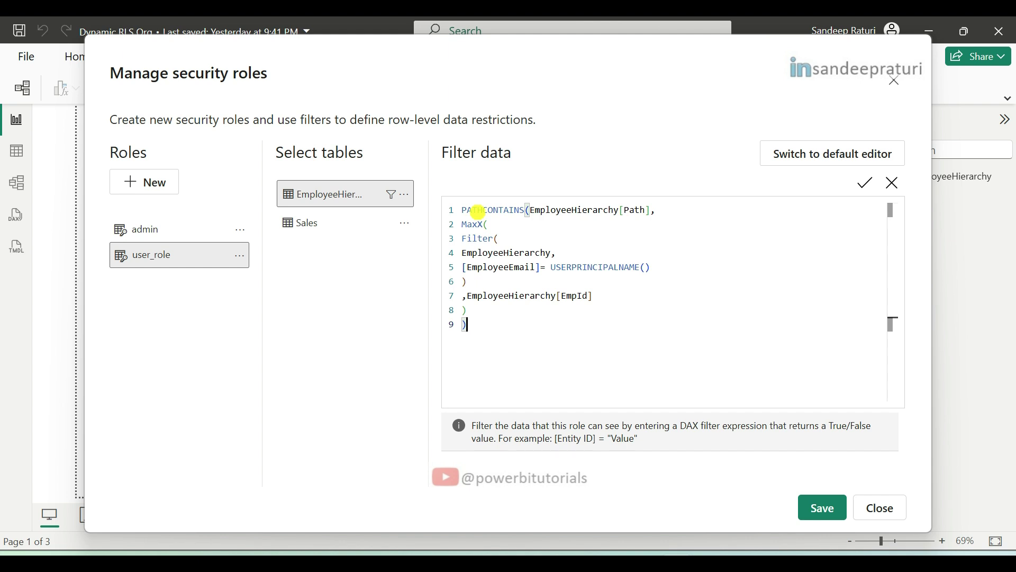
pyautogui.doubleClick(478, 212)
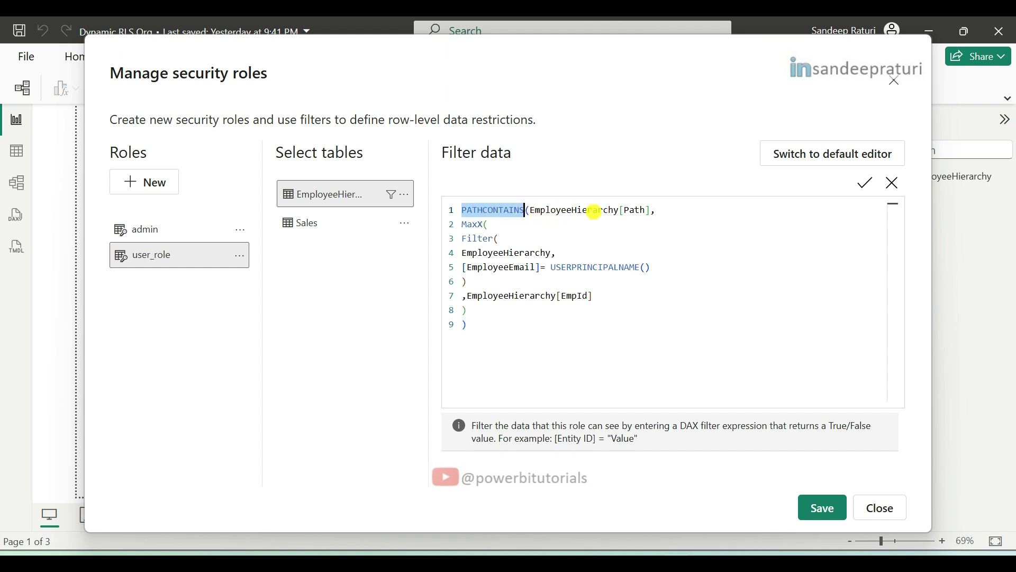
pyautogui.doubleClick(596, 213)
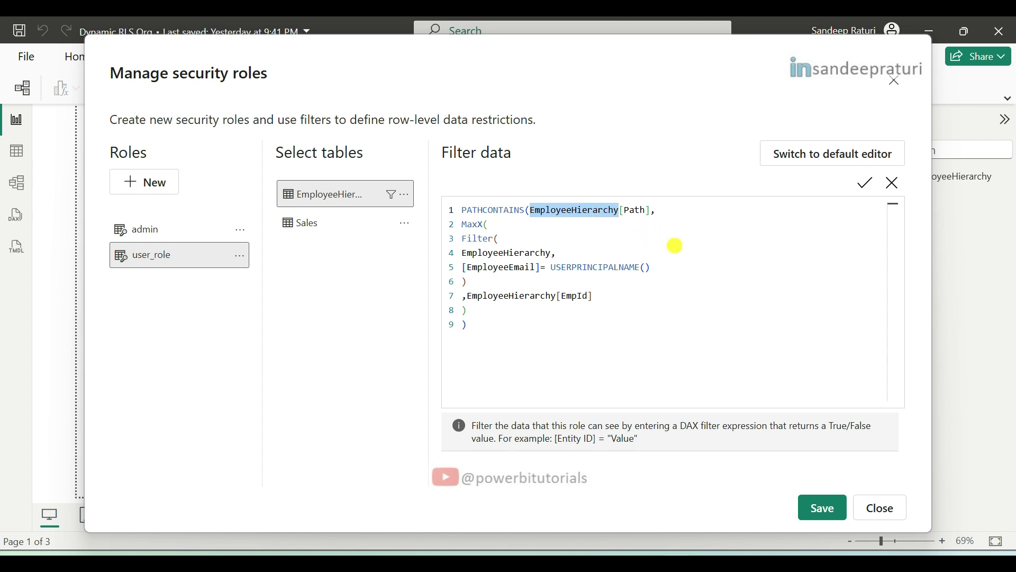
# Step: Verify the user_role DAX expression, save the security roles and close the role management dialog
pyautogui.click(868, 193)
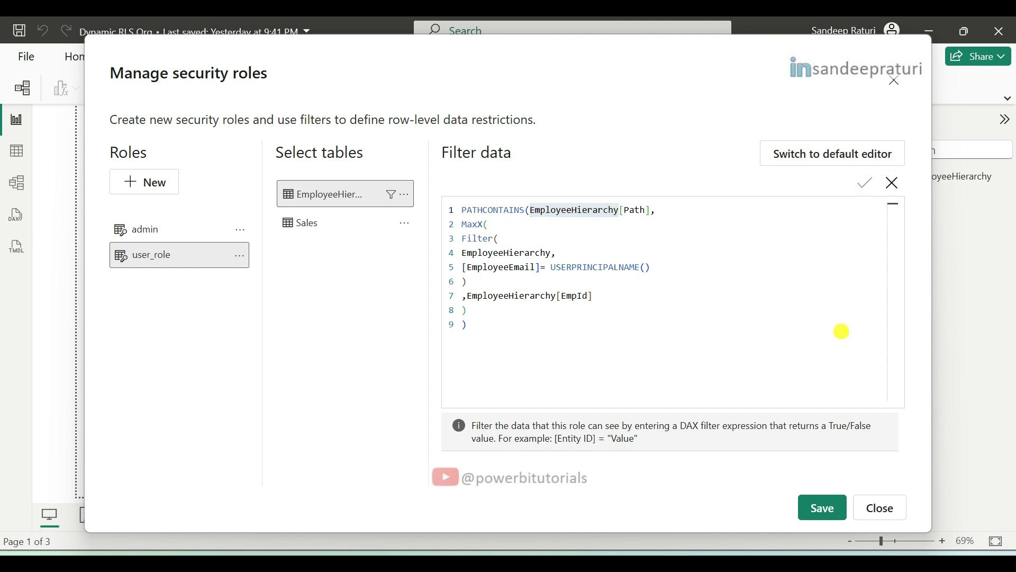
pyautogui.click(825, 509)
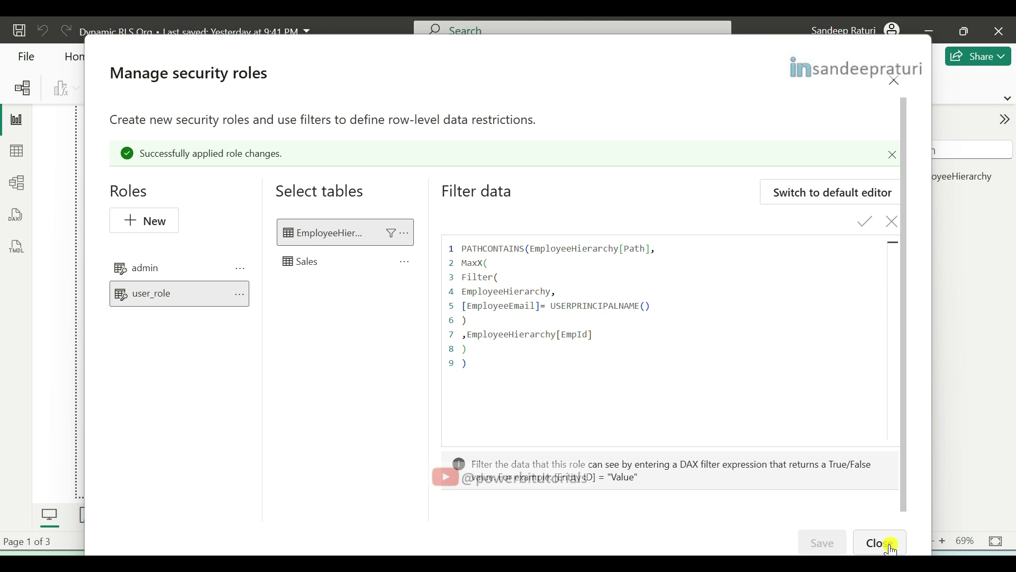
pyautogui.click(893, 549)
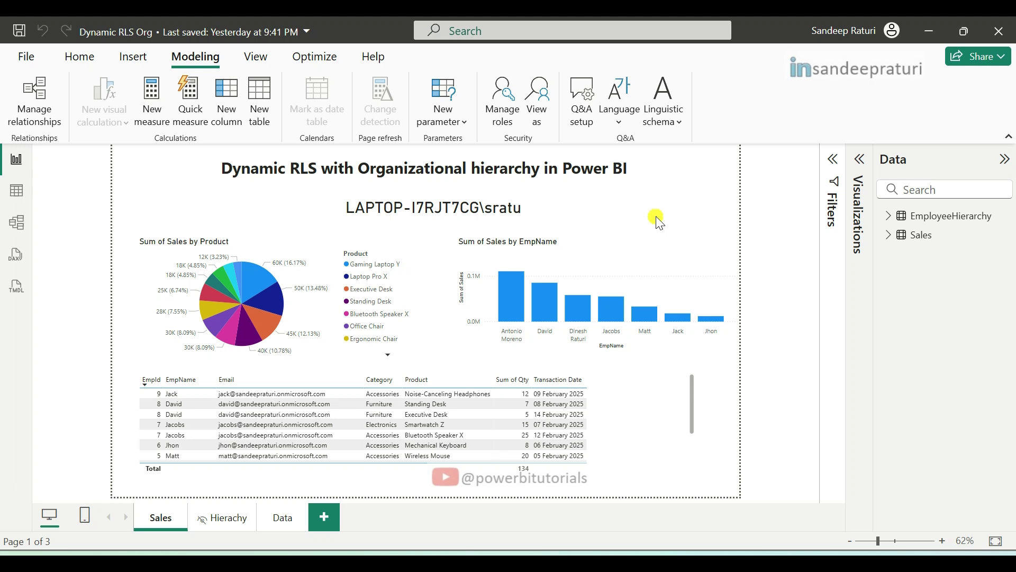
# Step: Switch to Notepad, copy the highlighted employee's email address, and return to Power BI to open the user_role filter for editing
pyautogui.hotkey('alt', 'Tab')
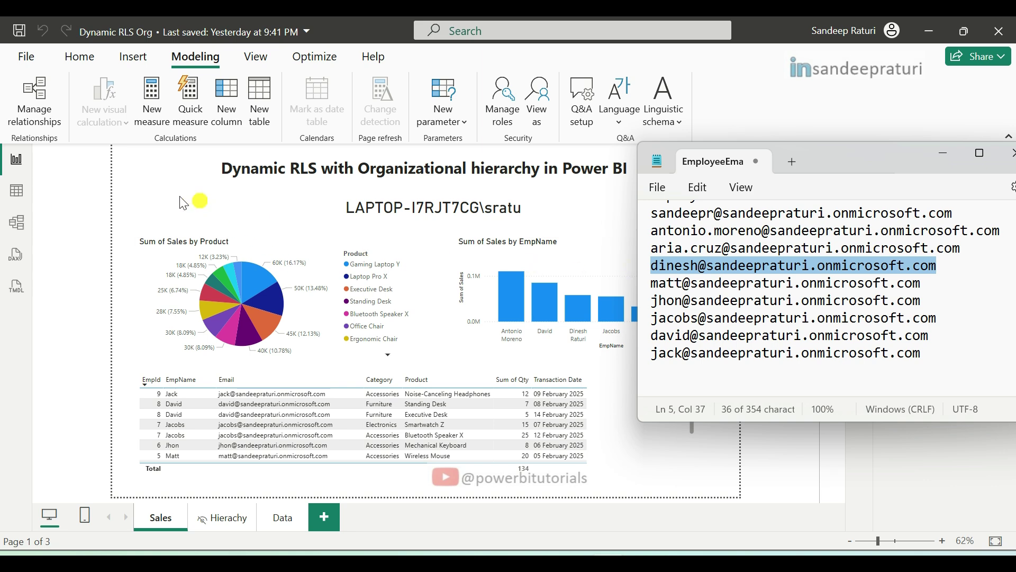
pyautogui.click(159, 188)
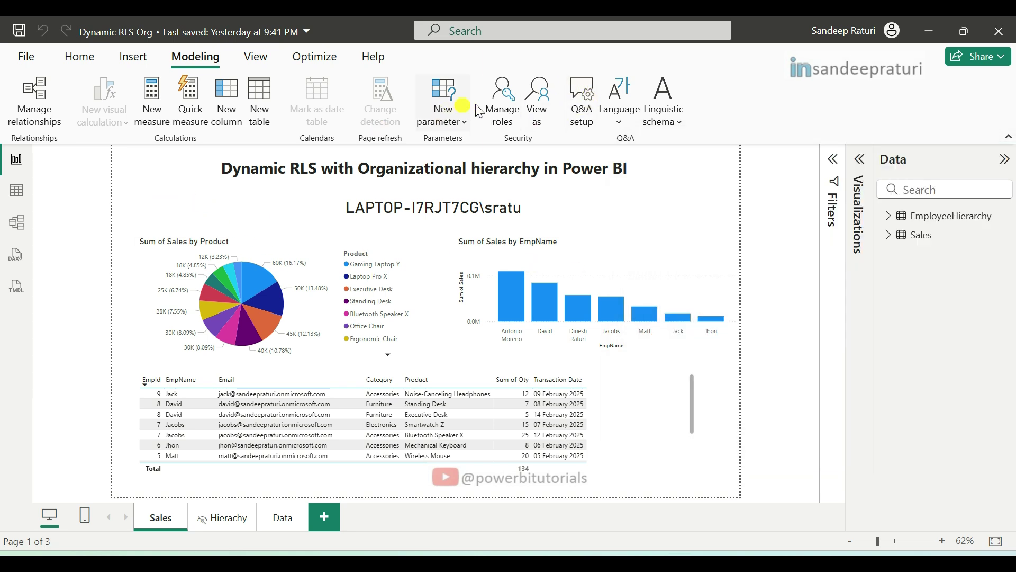
pyautogui.click(506, 101)
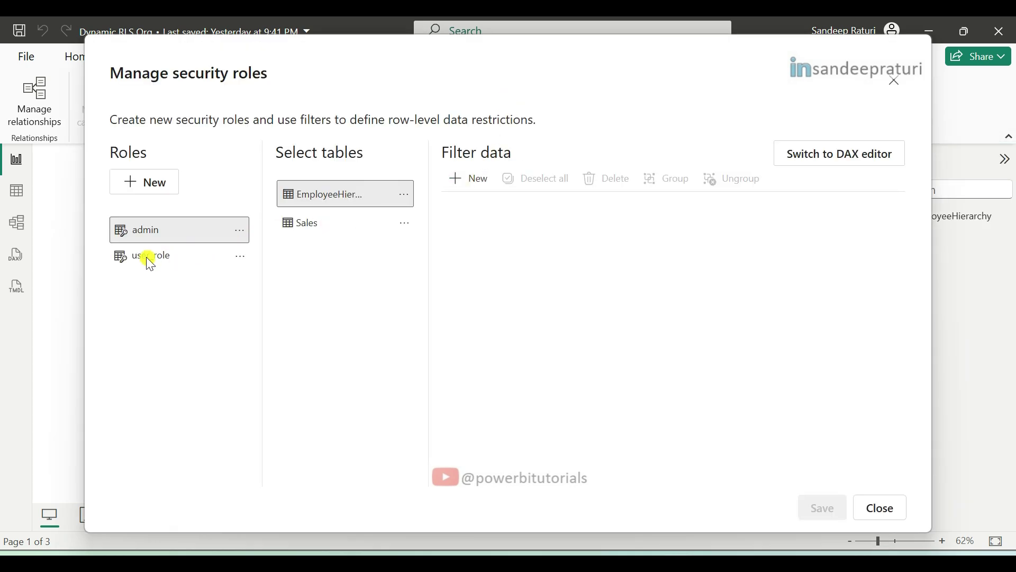
pyautogui.click(150, 260)
# Step: In the user_role filter, set [EmployeeEmail] equal to the copied employee email in double quotes and comment out USERPRINCIPALNAME() with --
pyautogui.click(569, 264)
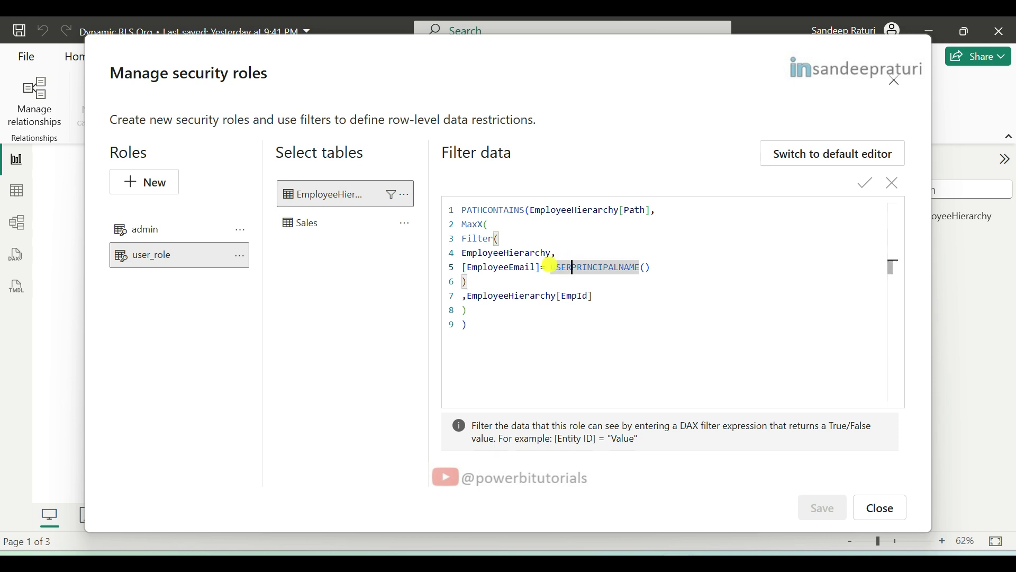
pyautogui.write('"')
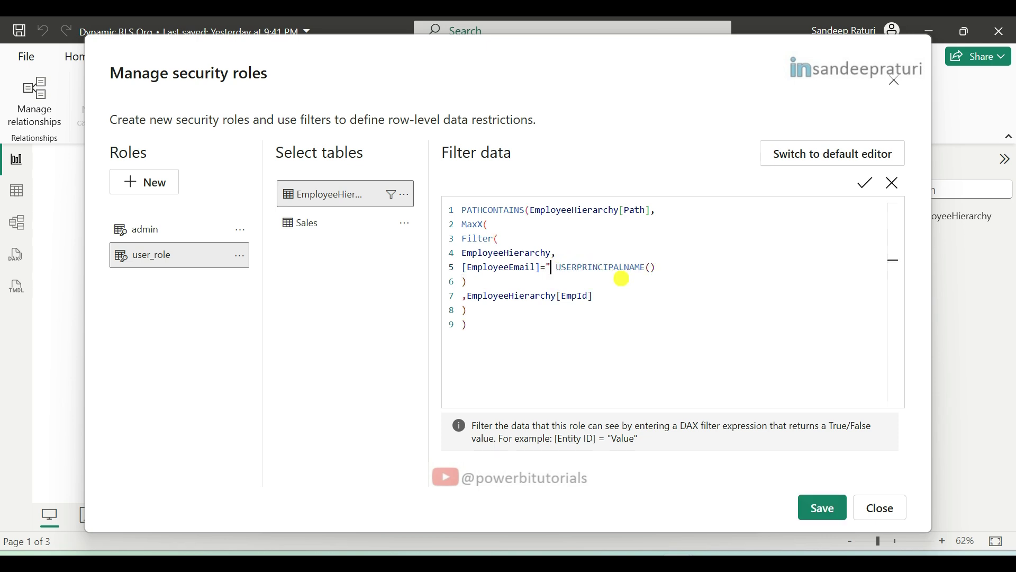
pyautogui.hotkey('ctrl', 'v')
pyautogui.write('"')
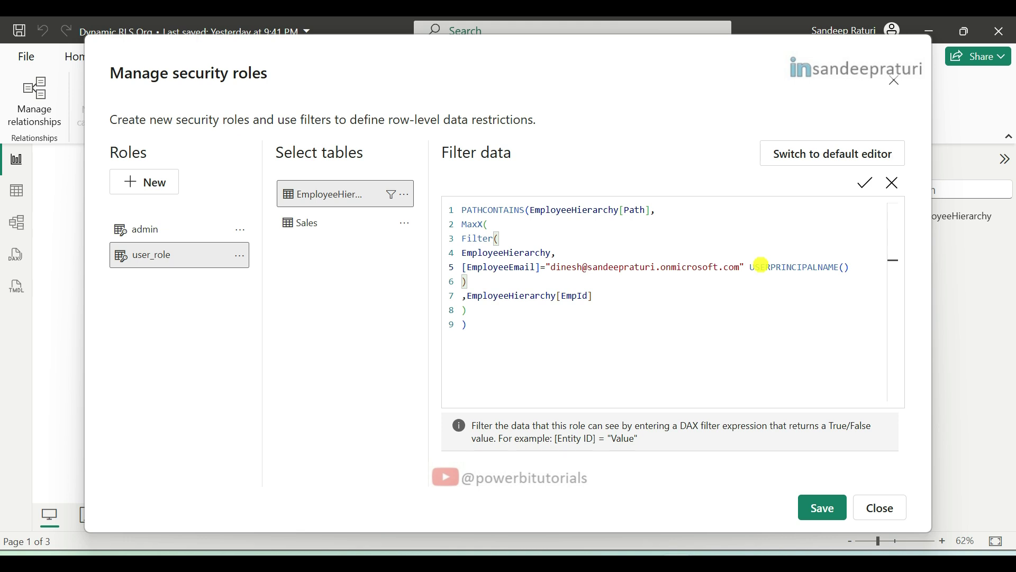
pyautogui.write('--')
# Step: Verify the edited user_role filter with the hard-coded email, save it and return to the report
pyautogui.click(864, 190)
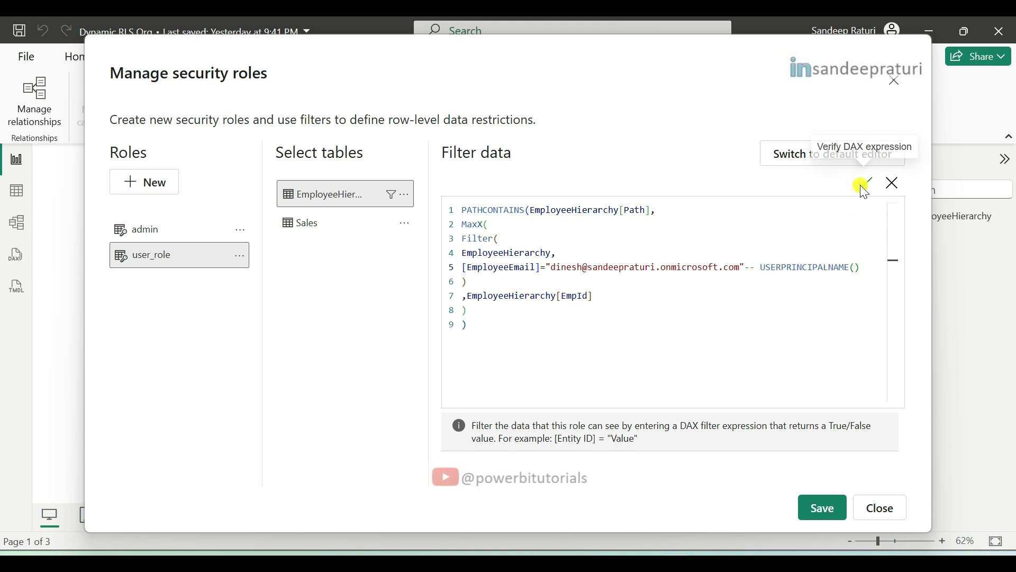
pyautogui.click(823, 509)
pyautogui.click(880, 540)
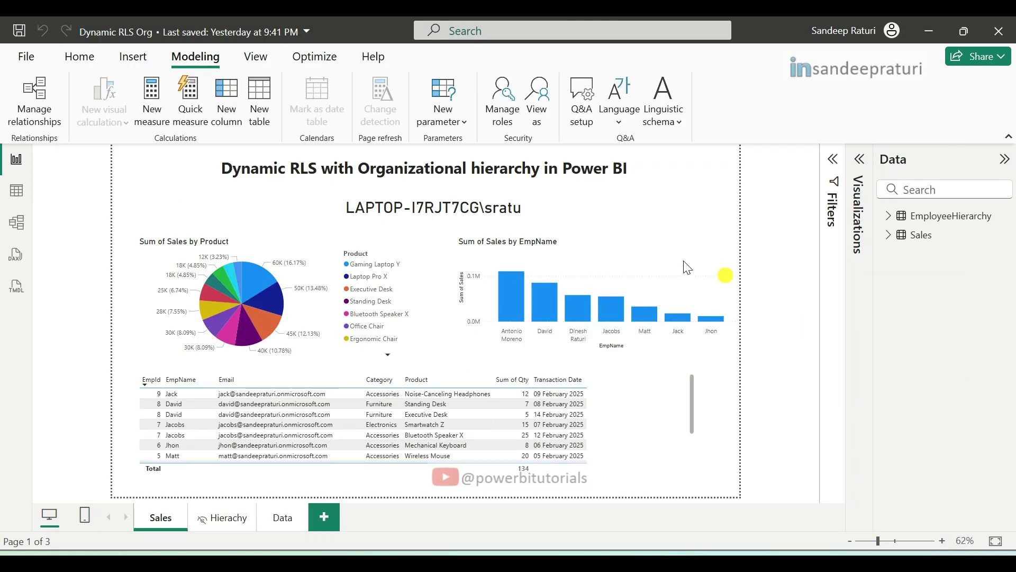
# Step: Preview the Sales report as user_role to check the filtered visuals, and stop viewing as that role
pyautogui.click(544, 106)
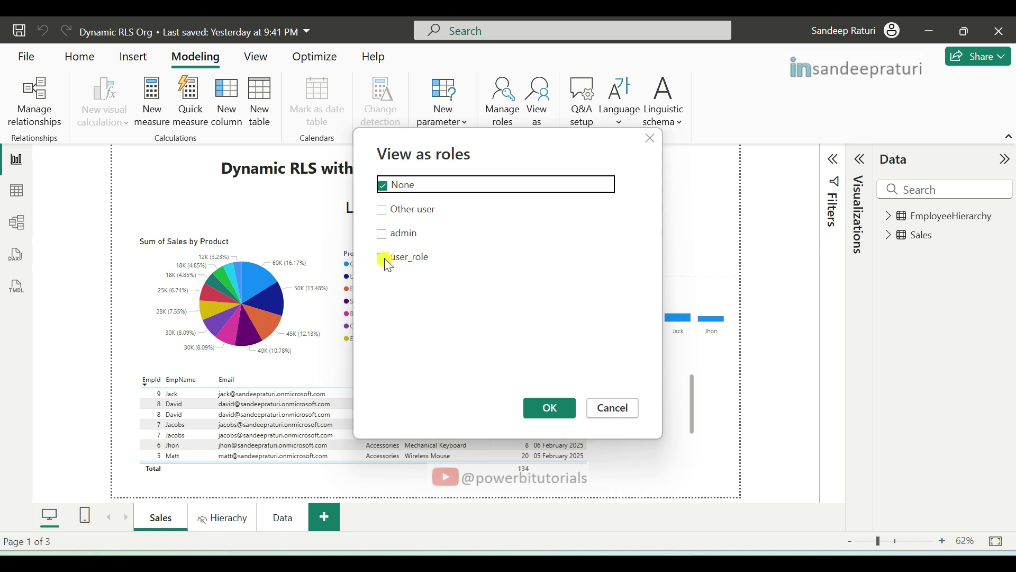
pyautogui.click(384, 258)
pyautogui.click(538, 407)
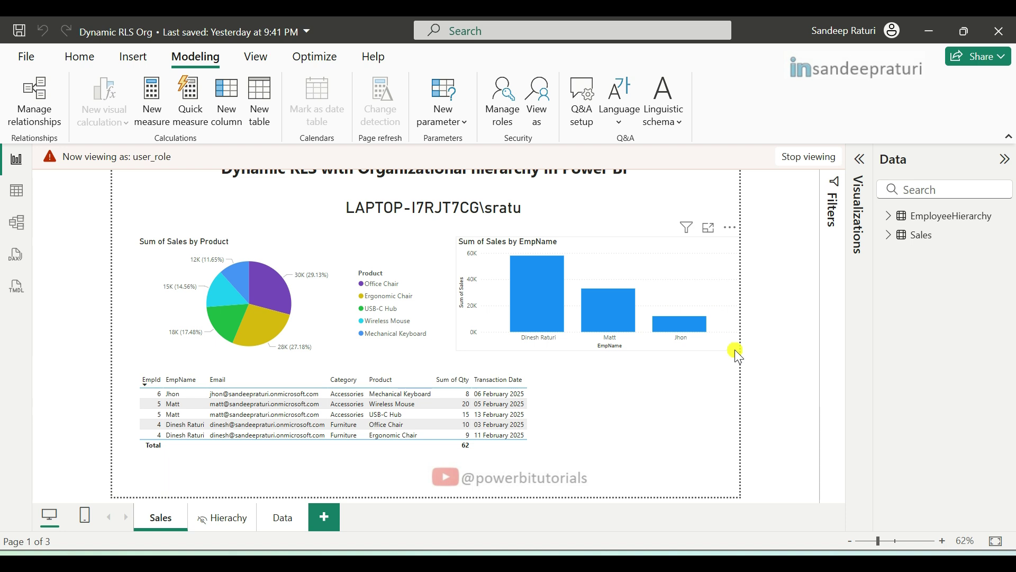
pyautogui.click(809, 159)
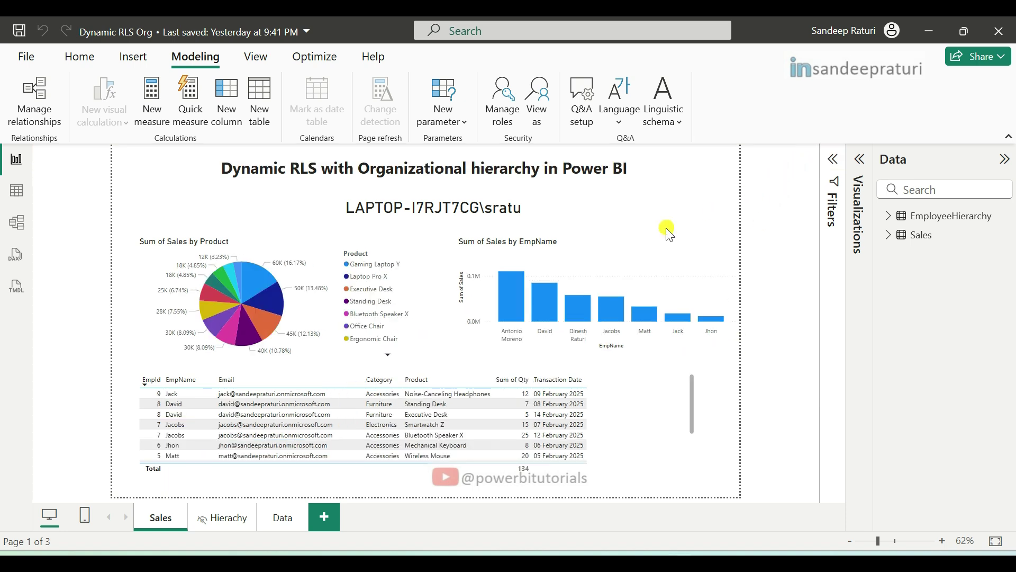
# Step: In the user_role filter, remove the hard-coded email and the -- comment marks so [EmployeeEmail] equals USERPRINCIPALNAME()
pyautogui.click(503, 99)
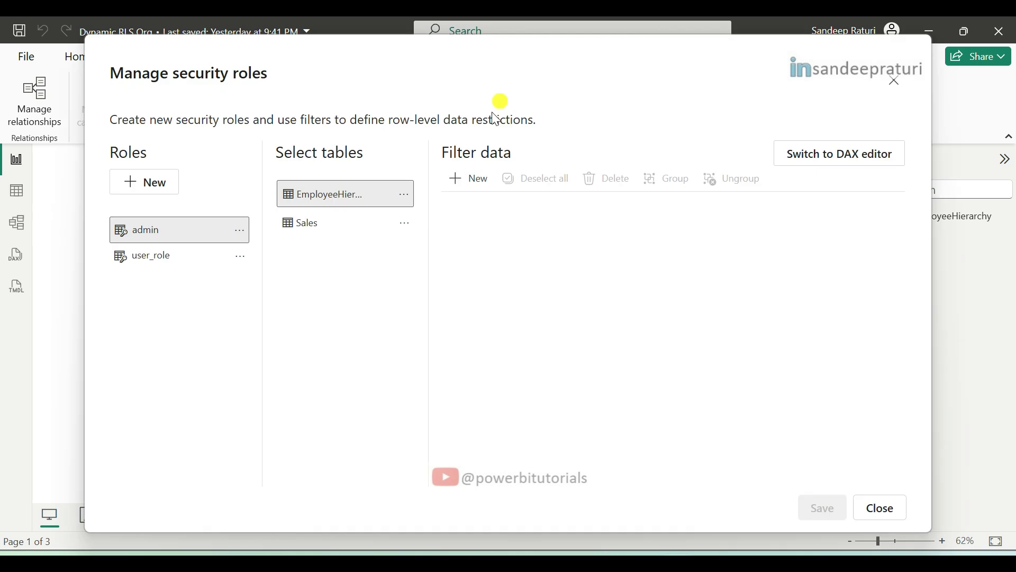
pyautogui.click(153, 259)
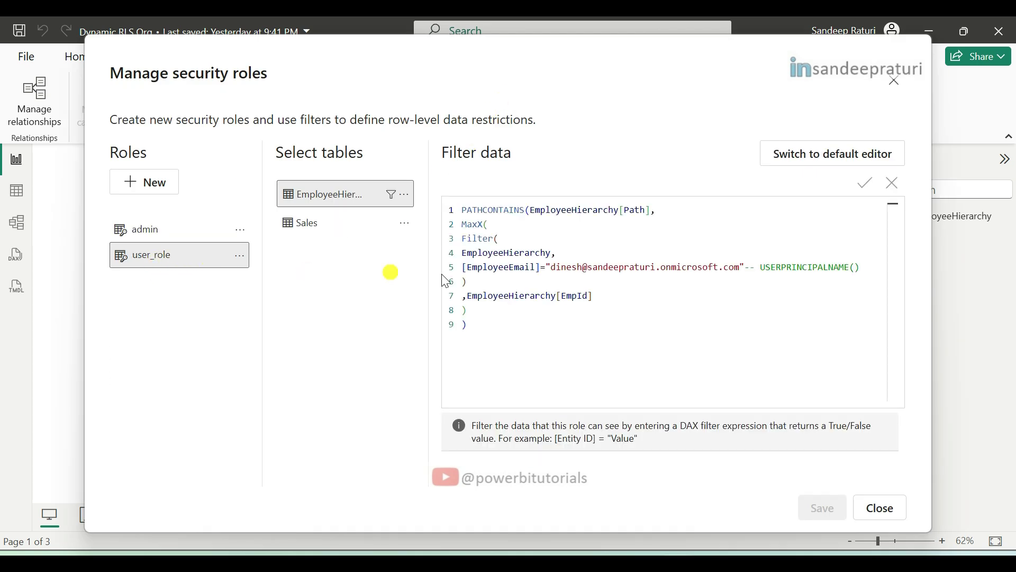
pyautogui.moveTo(585, 267); pyautogui.dragTo(745, 264)
pyautogui.press('BackSpace')
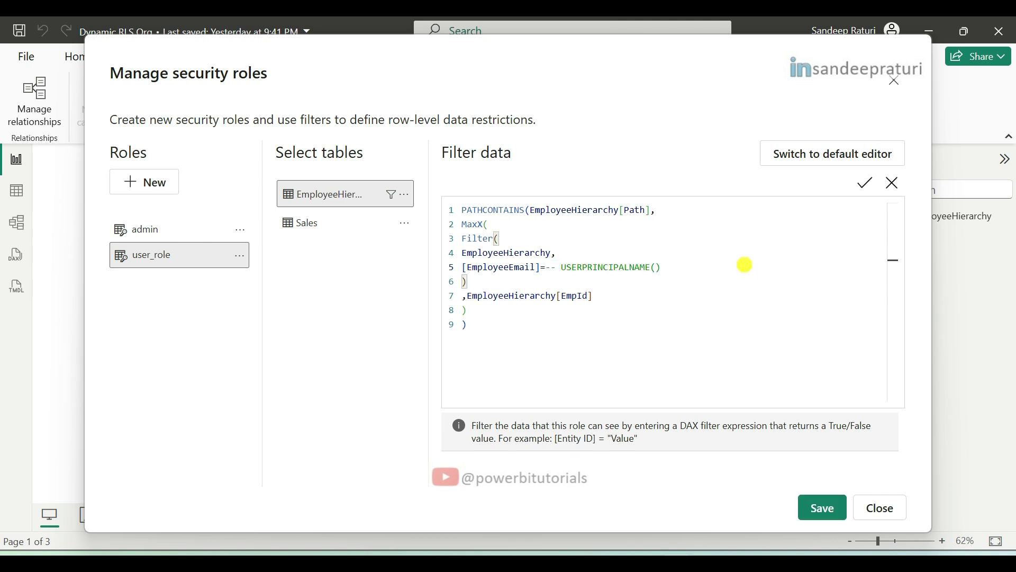
pyautogui.press('Delete')
pyautogui.press('Delete')
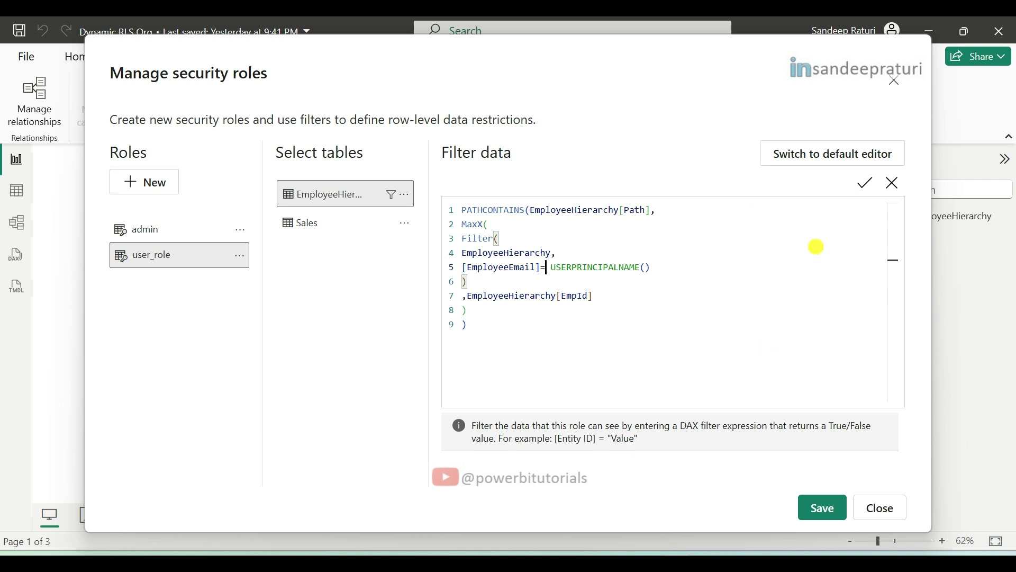
# Step: Verify the user_role filter that uses USERPRINCIPALNAME(), save it and close the security role management
pyautogui.click(867, 185)
pyautogui.click(824, 510)
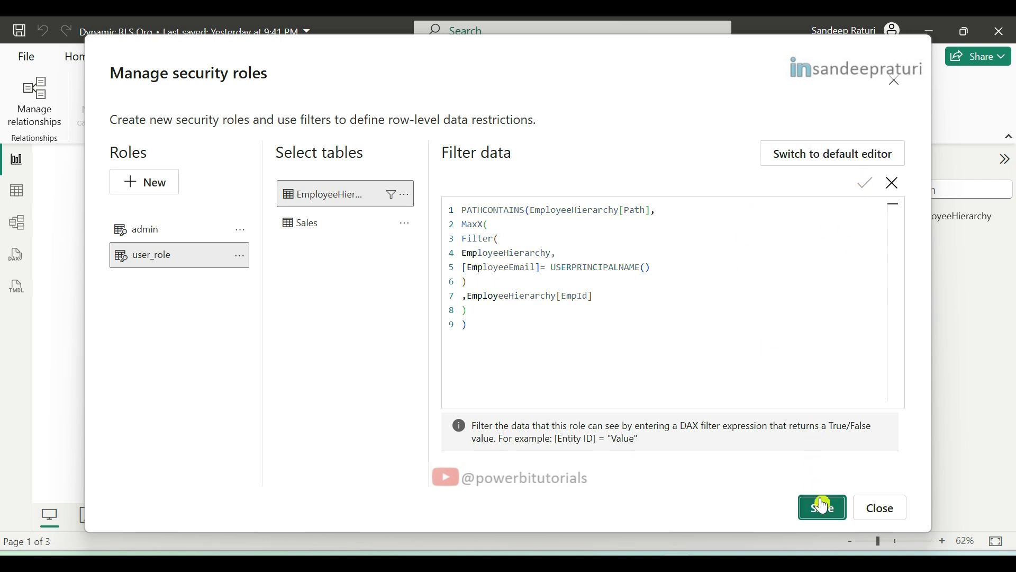
pyautogui.click(879, 539)
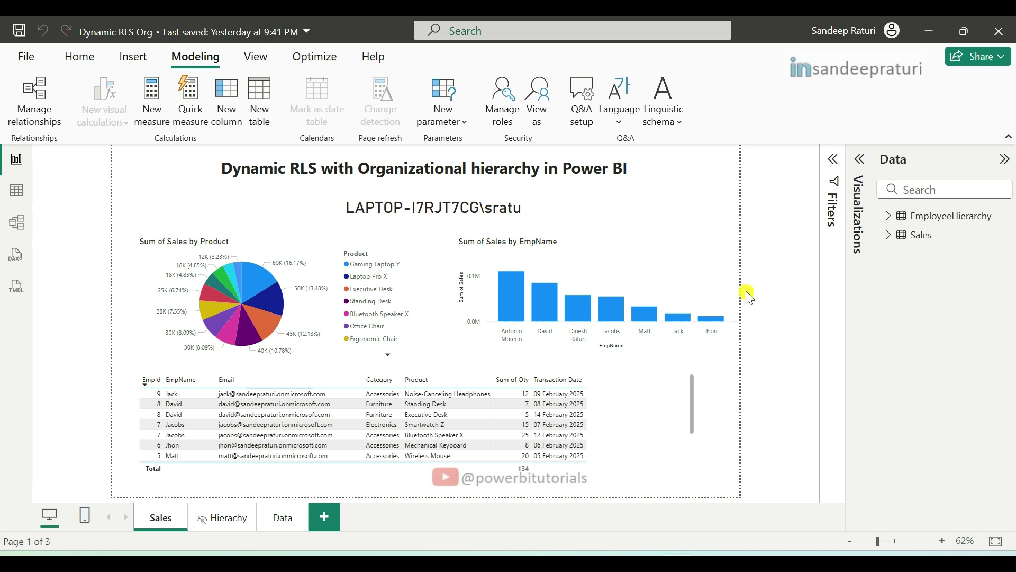
# Step: Save the report changes and publish Dynamic RLS Org to the PBI Demo workspace, replacing the existing dataset
pyautogui.click(80, 59)
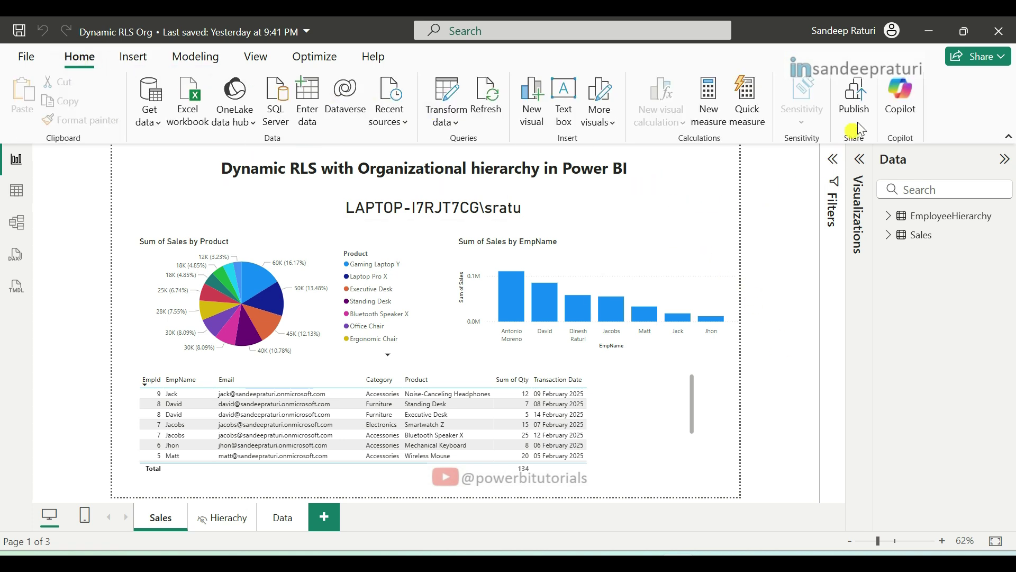
pyautogui.click(864, 100)
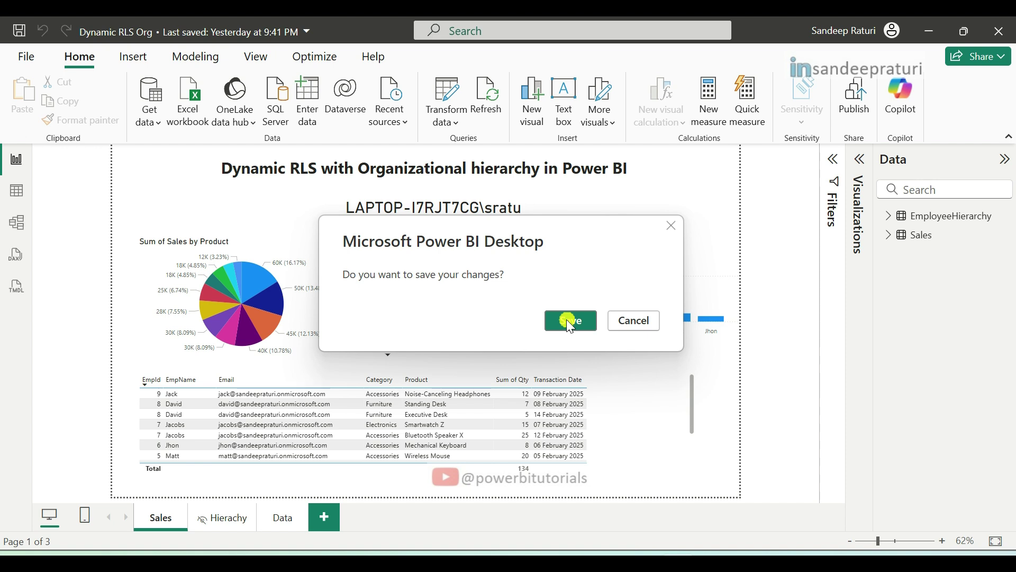
pyautogui.click(569, 321)
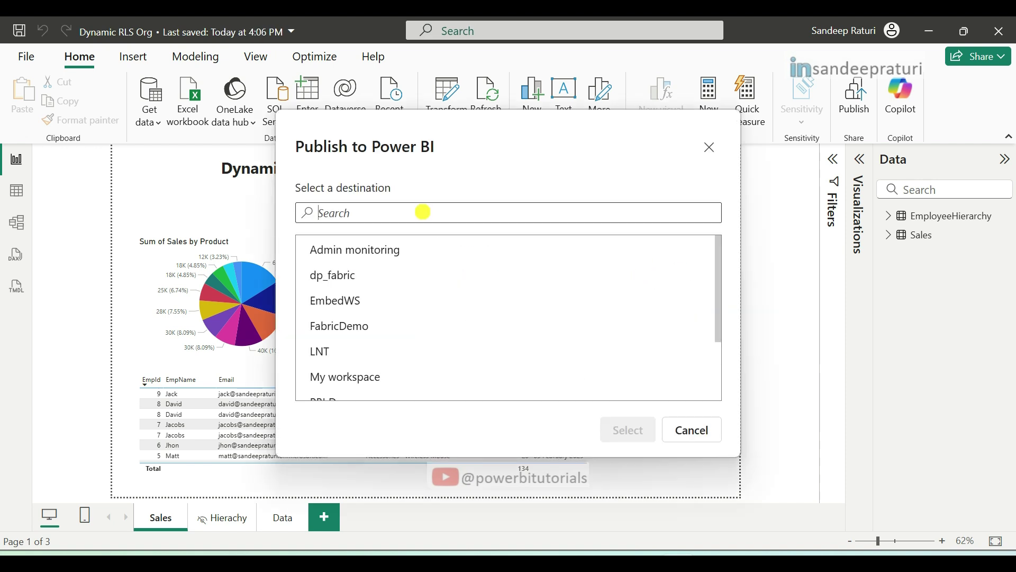
pyautogui.write('pbi')
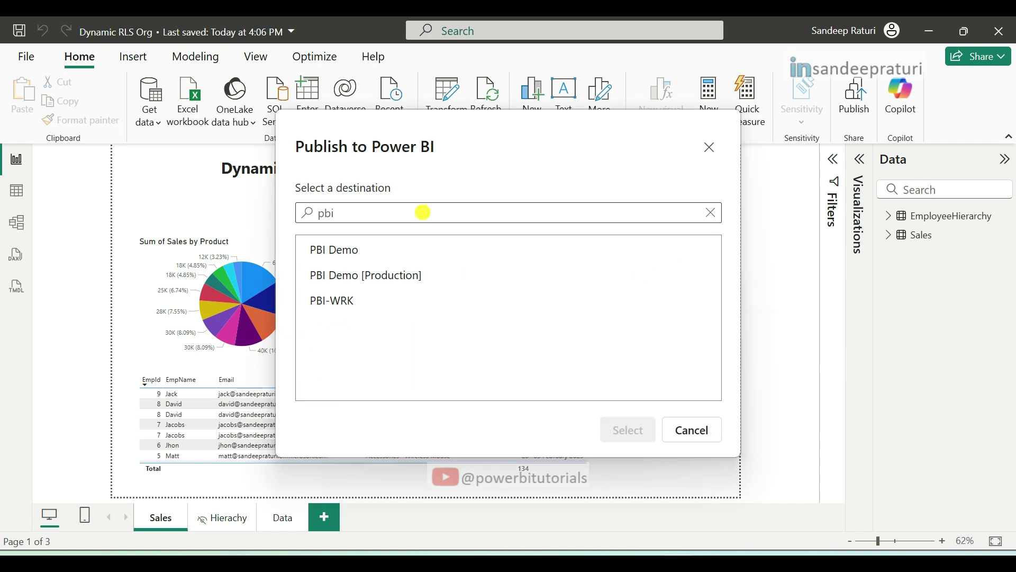
pyautogui.click(429, 249)
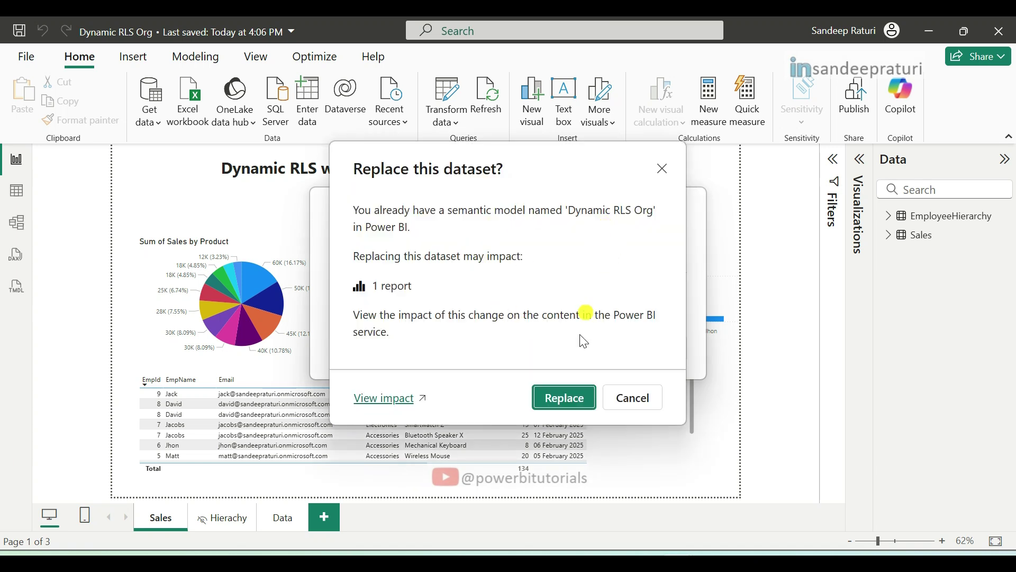
pyautogui.click(566, 398)
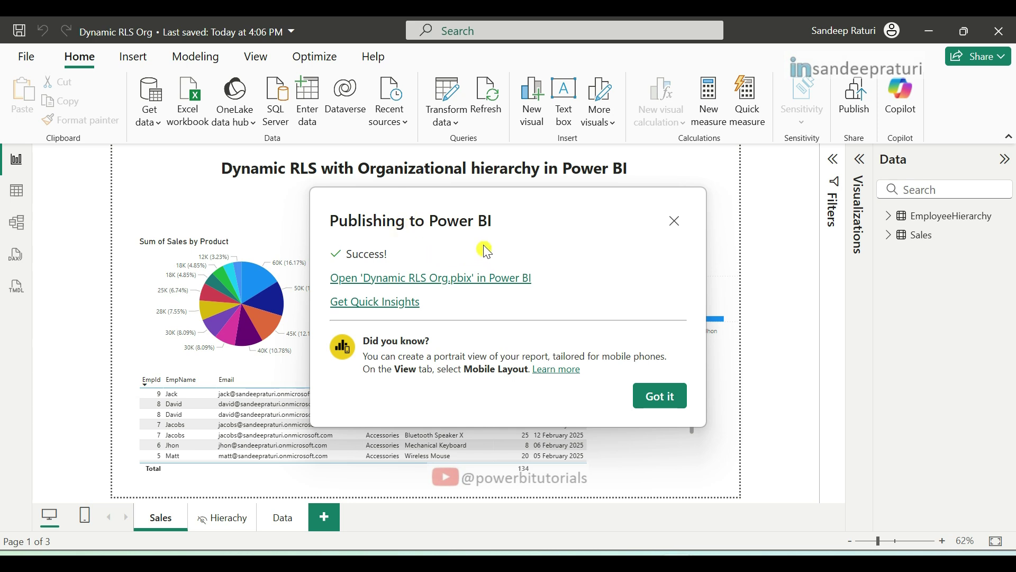
pyautogui.click(657, 397)
# Step: Switch to the Power BI service in the browser and open the security settings of the Dynamic RLS Org semantic model
pyautogui.moveTo(366, 538)
pyautogui.click(328, 457)
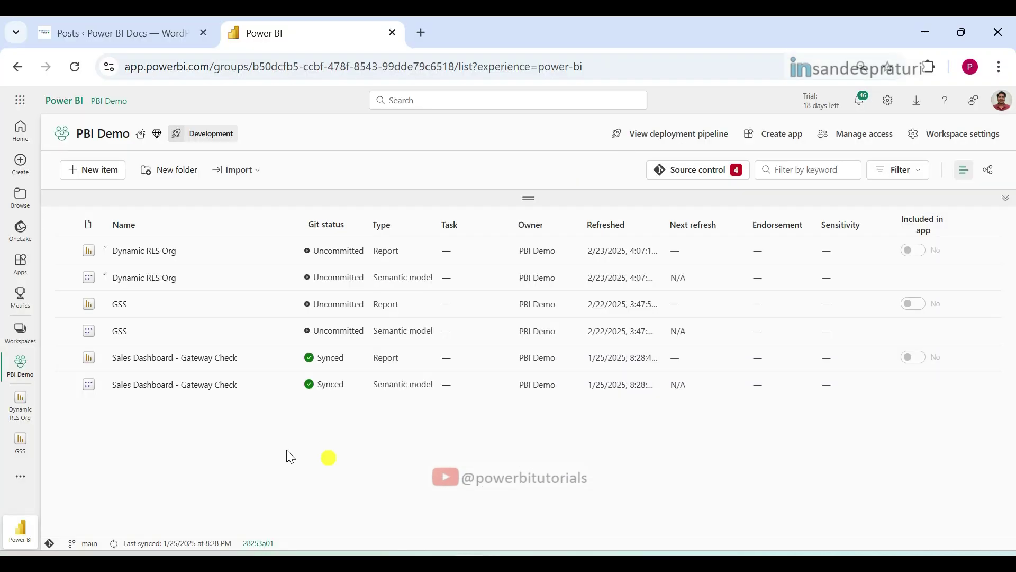
pyautogui.click(147, 252)
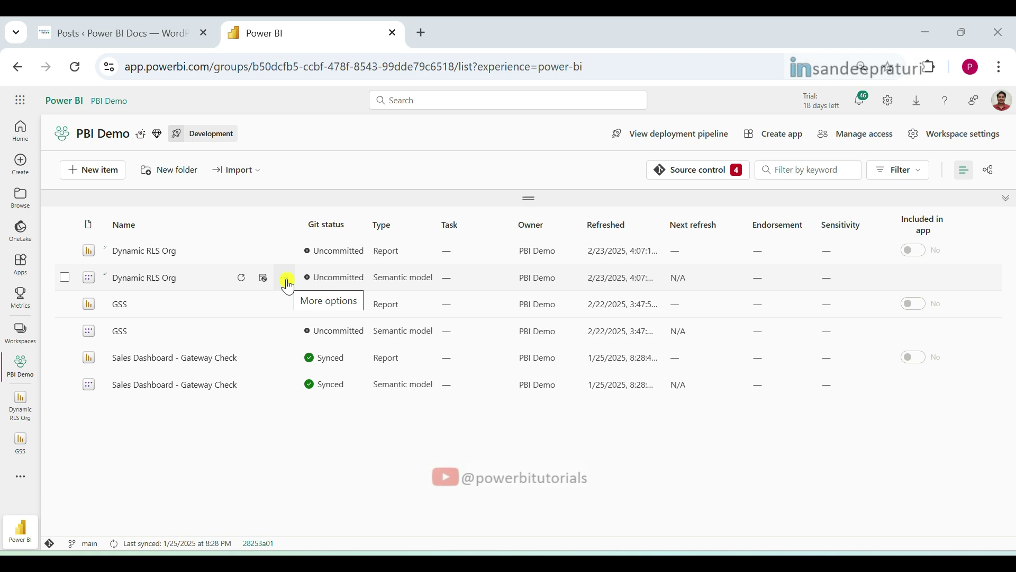
pyautogui.click(288, 280)
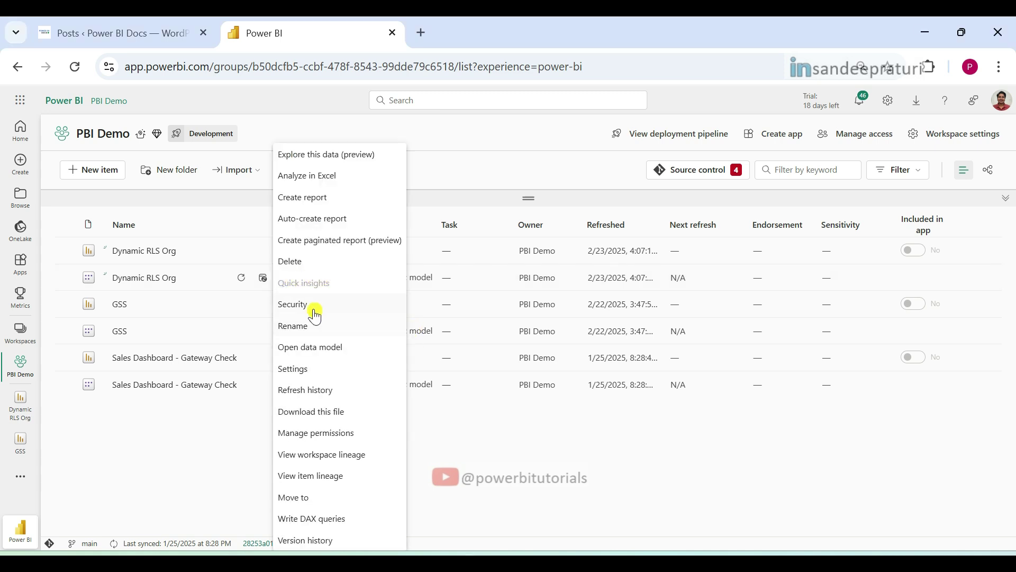
pyautogui.click(315, 315)
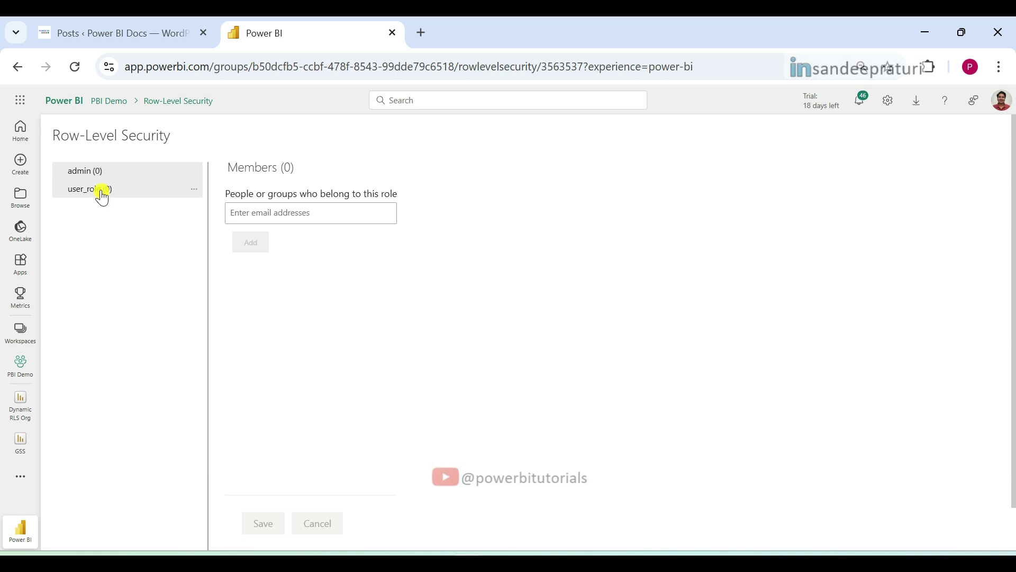
# Step: Add the manager, the team lead used in the email test and one developer as members of user_role, and save the membership
pyautogui.click(102, 189)
pyautogui.click(256, 213)
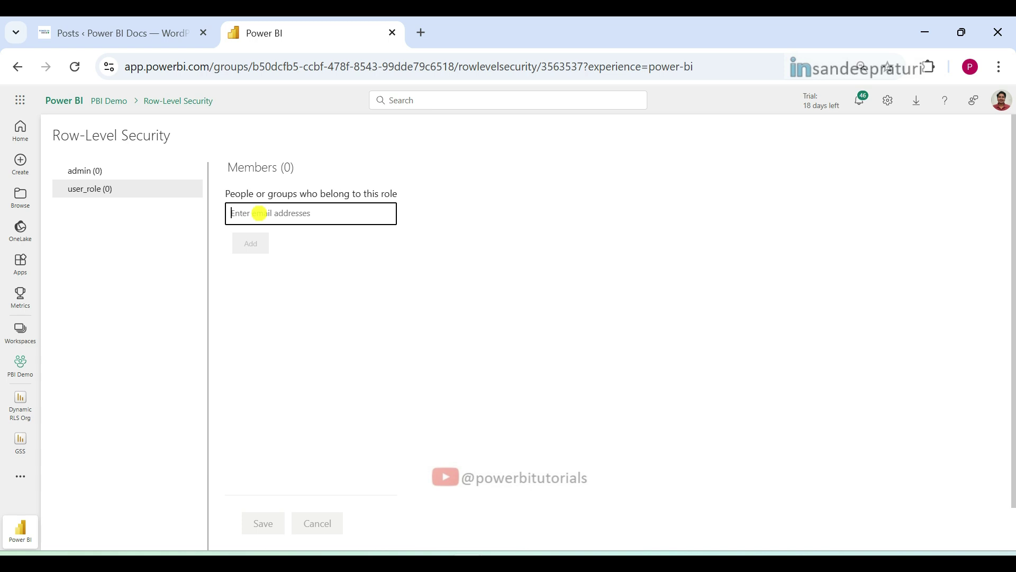
pyautogui.click(278, 213)
pyautogui.write('san')
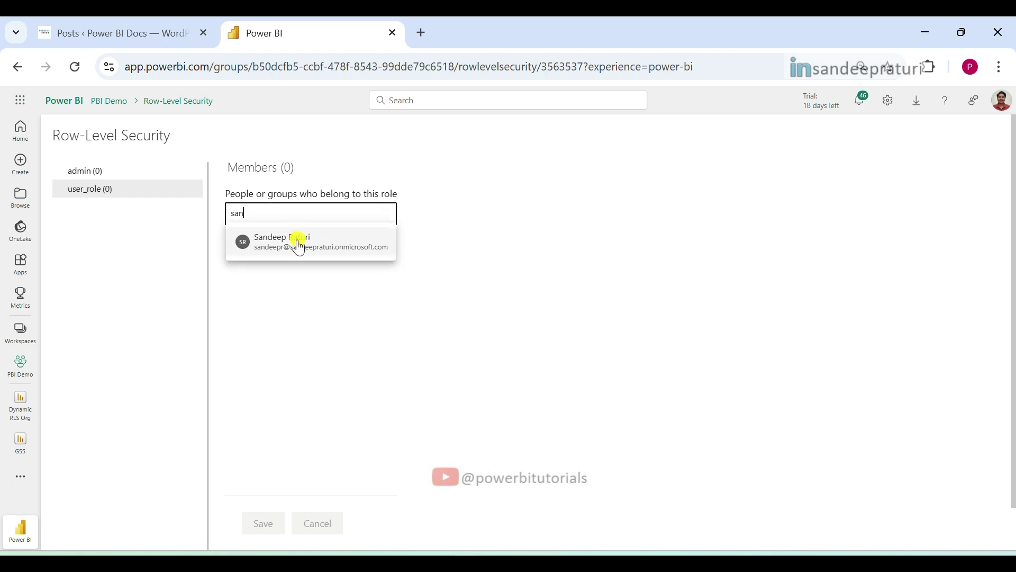
pyautogui.click(294, 238)
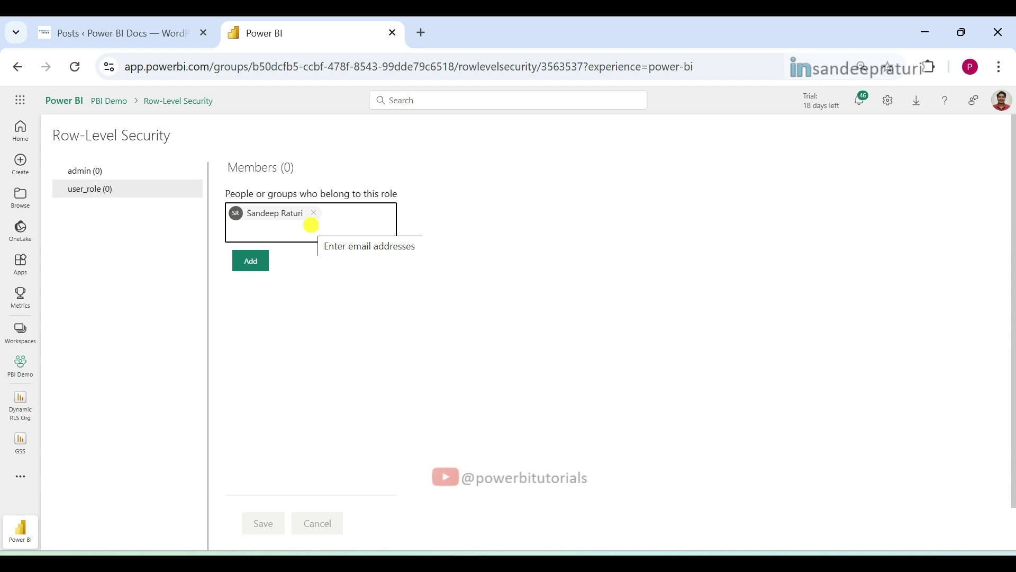
pyautogui.write('dinesh')
pyautogui.click(297, 252)
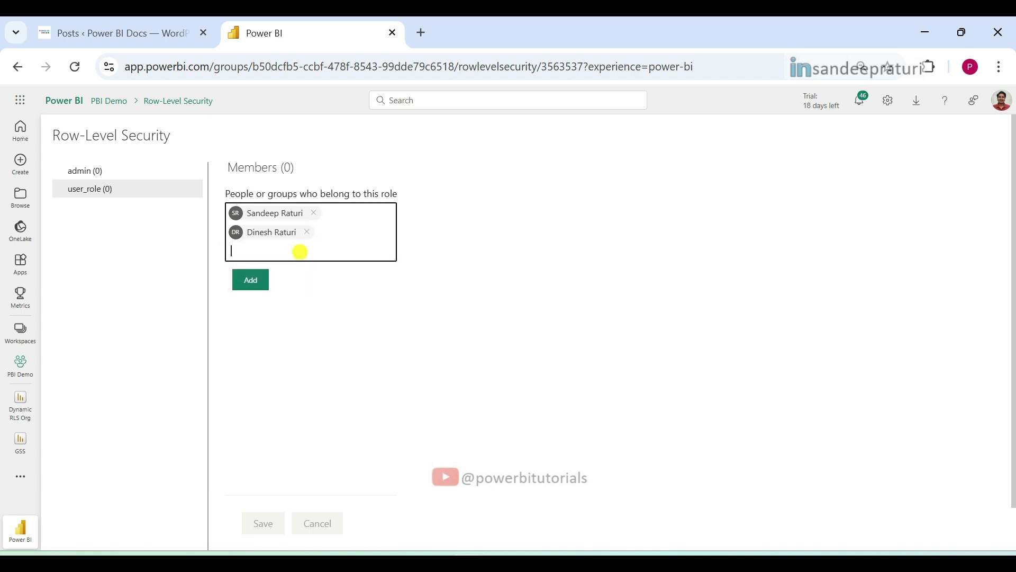
pyautogui.write('davi')
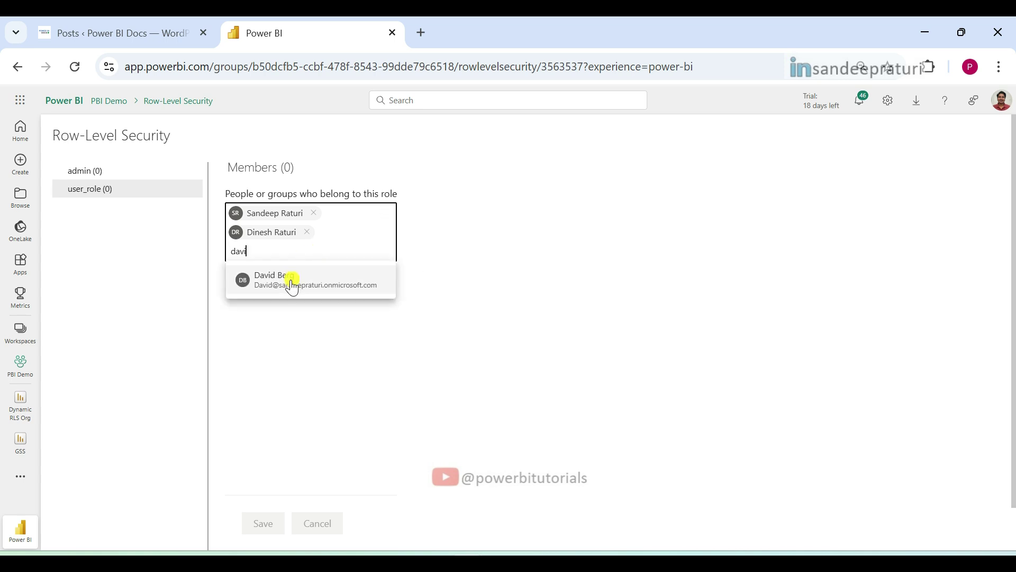
pyautogui.click(291, 281)
pyautogui.click(245, 303)
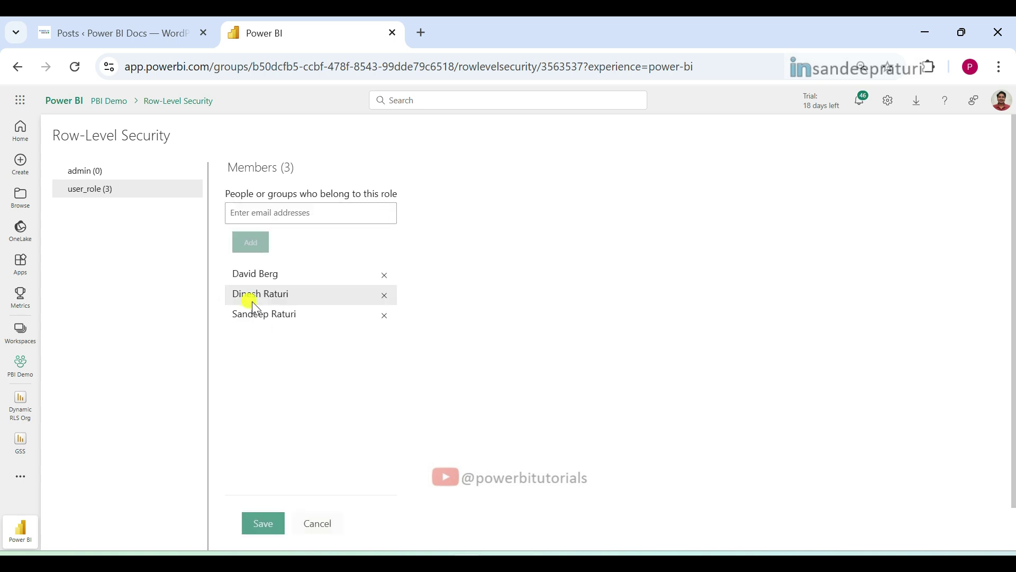
pyautogui.click(260, 523)
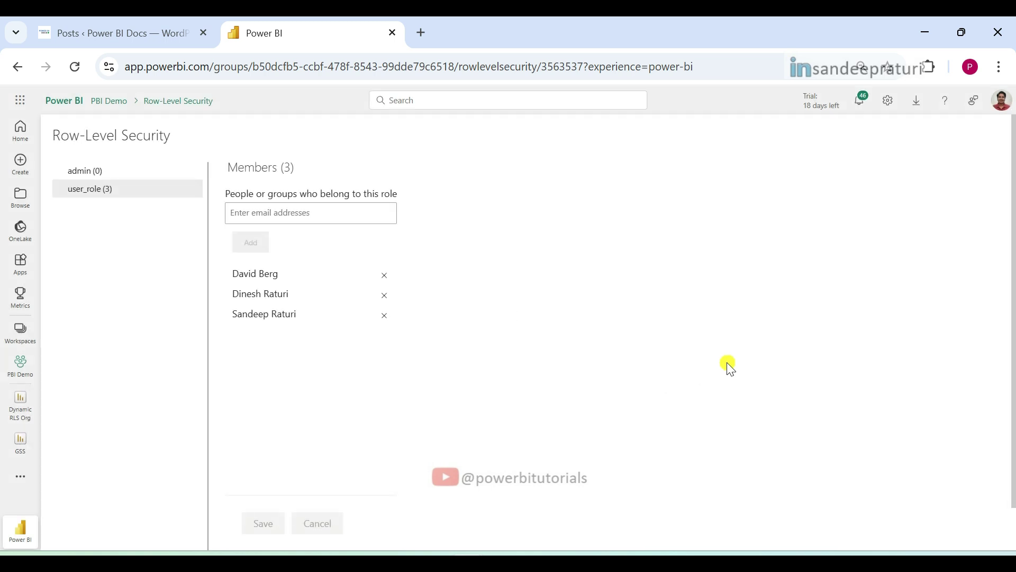
# Step: Check which account is signed in and open the Dynamic RLS Org report from the PBI Demo workspace
pyautogui.click(1009, 104)
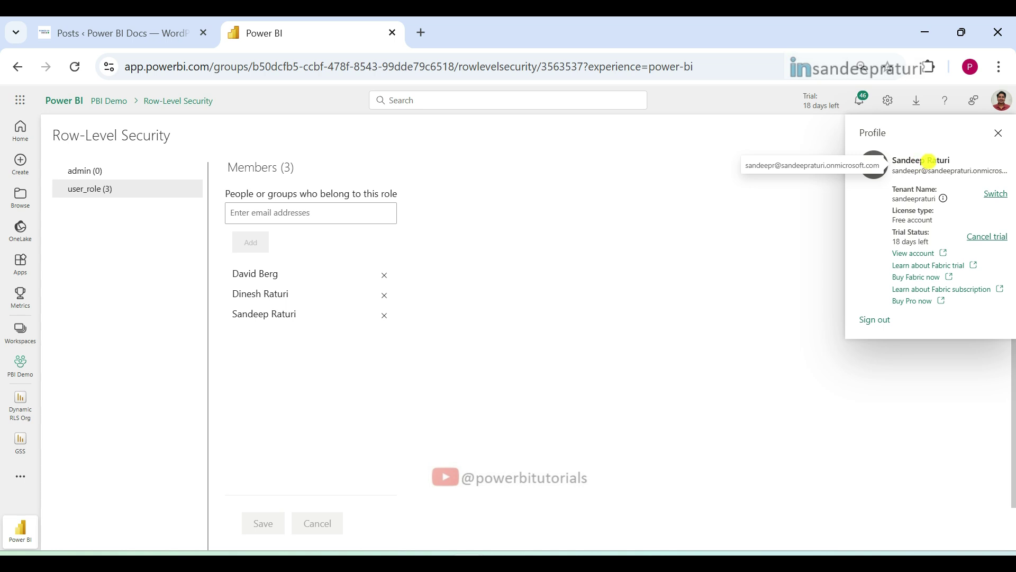
pyautogui.click(685, 223)
pyautogui.click(21, 365)
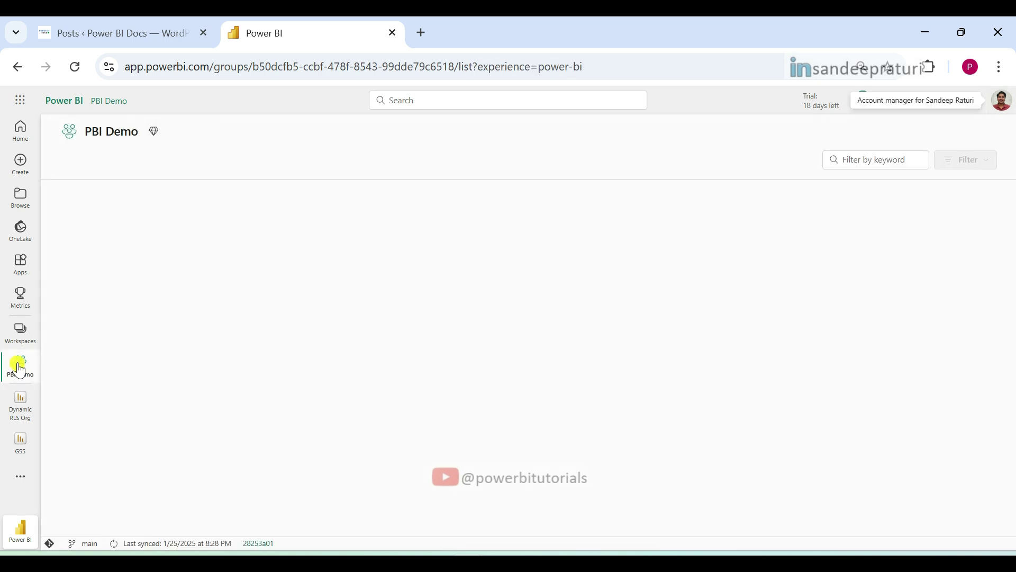
pyautogui.click(151, 251)
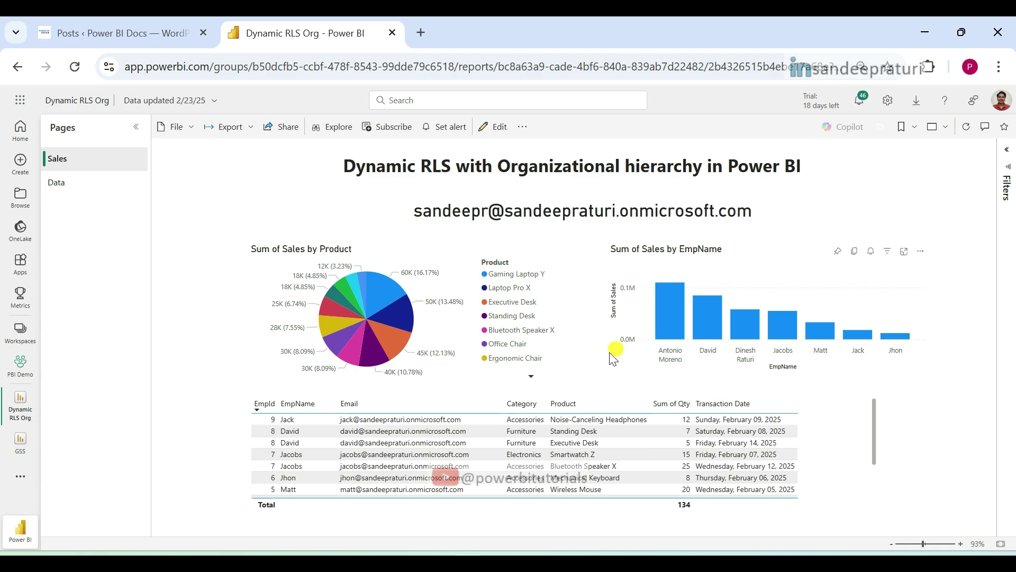
# Step: Review the sales rows in the Sales page's table and view the employee hierarchy on the Data page
pyautogui.scroll(-3, 444, 444)
pyautogui.scroll(2, 448, 447)
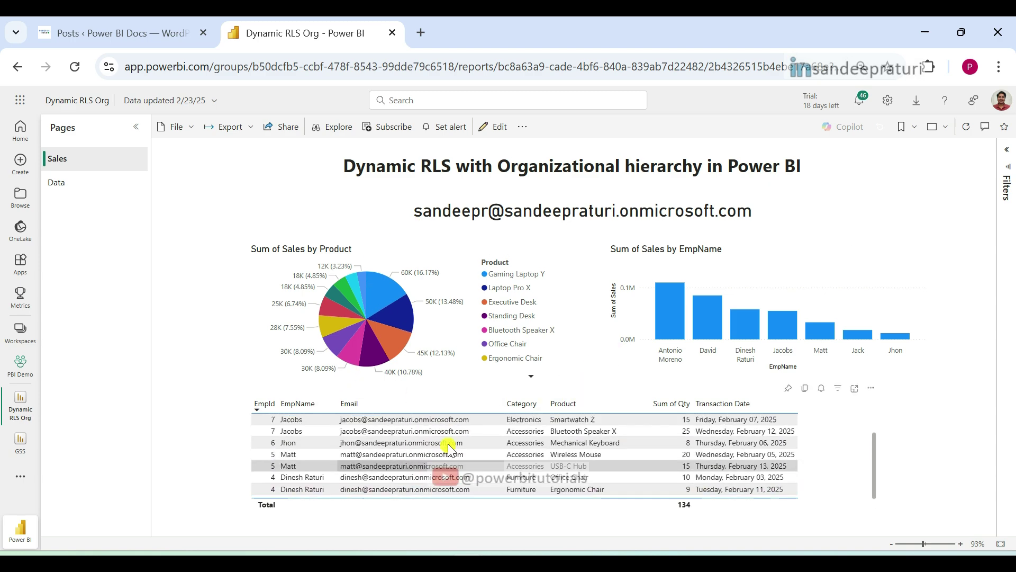
pyautogui.scroll(2, 449, 447)
pyautogui.click(105, 186)
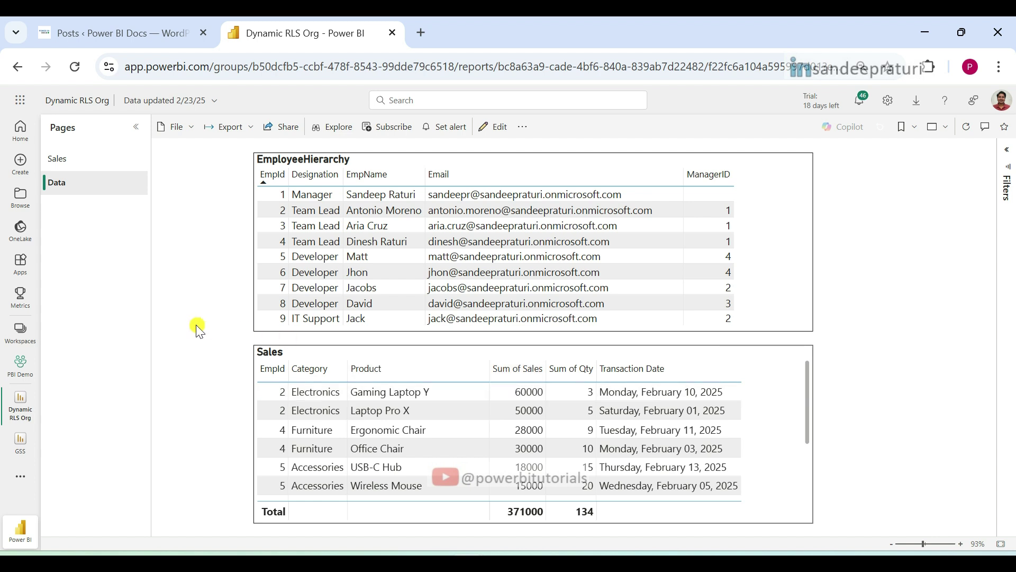
# Step: Switch to the incognito browser window, check its signed-in account and open the Dynamic RLS Org report in PBI Demo
pyautogui.click(615, 513)
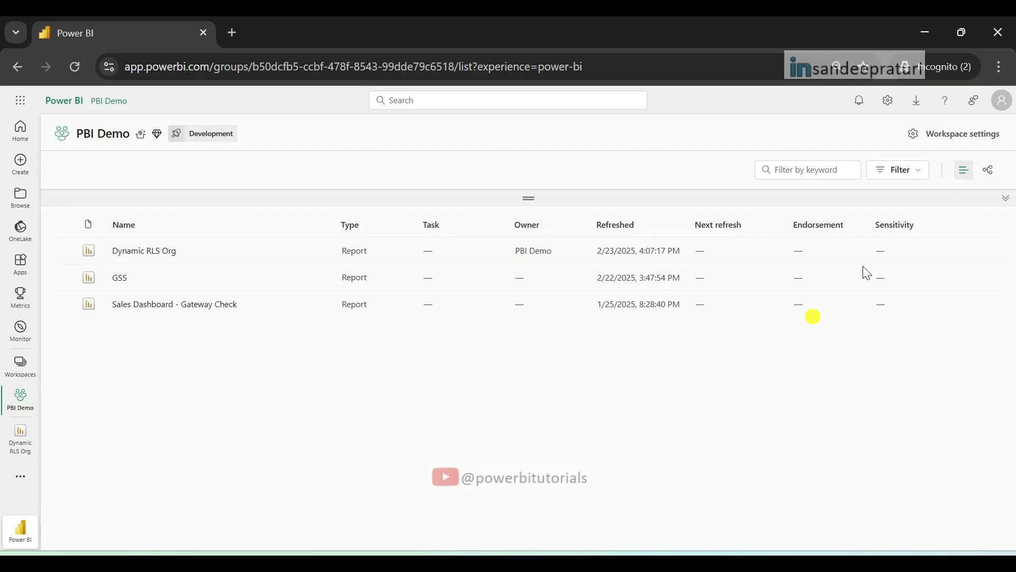
pyautogui.click(1002, 107)
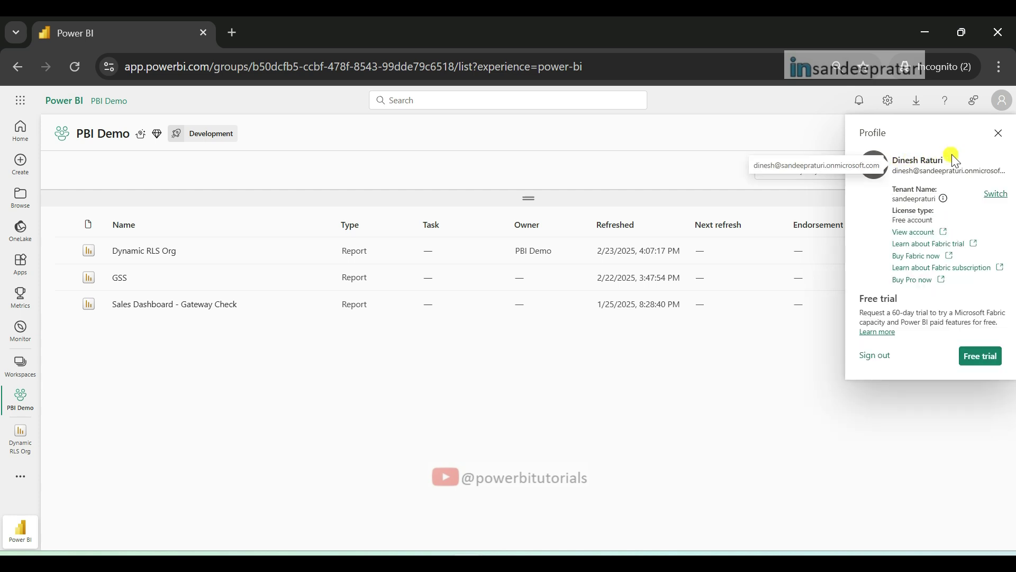
pyautogui.click(644, 381)
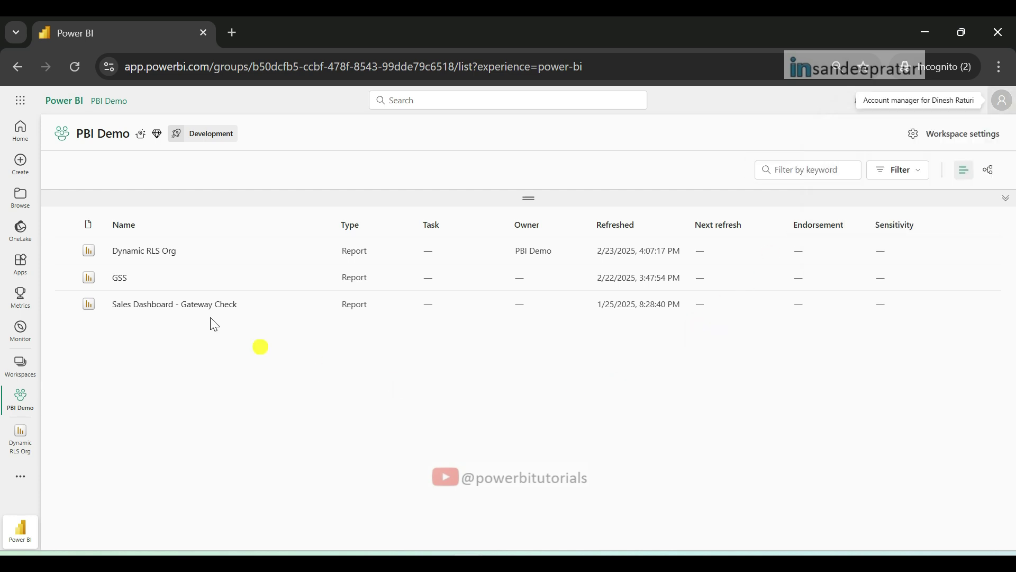
pyautogui.click(145, 251)
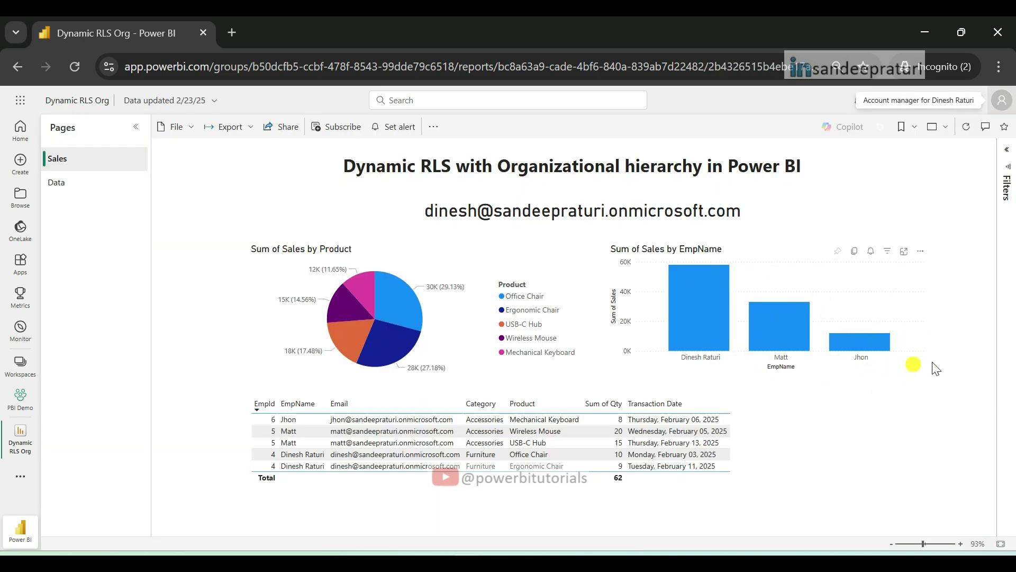
# Step: View the report's Data page, and under the developer's account check the signed-in profile and open Dynamic RLS Org from PBI Demo
pyautogui.click(78, 184)
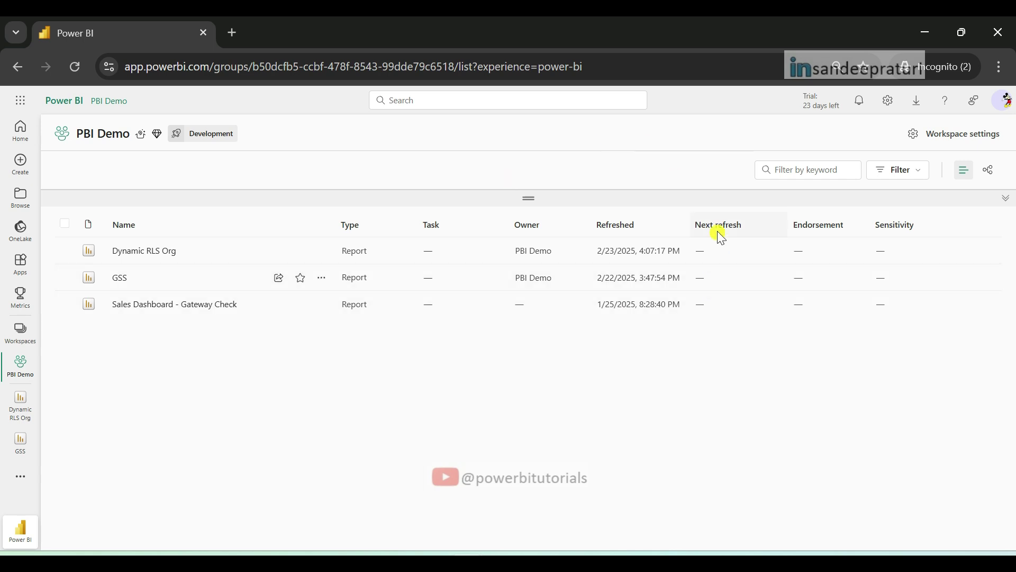
pyautogui.click(1006, 104)
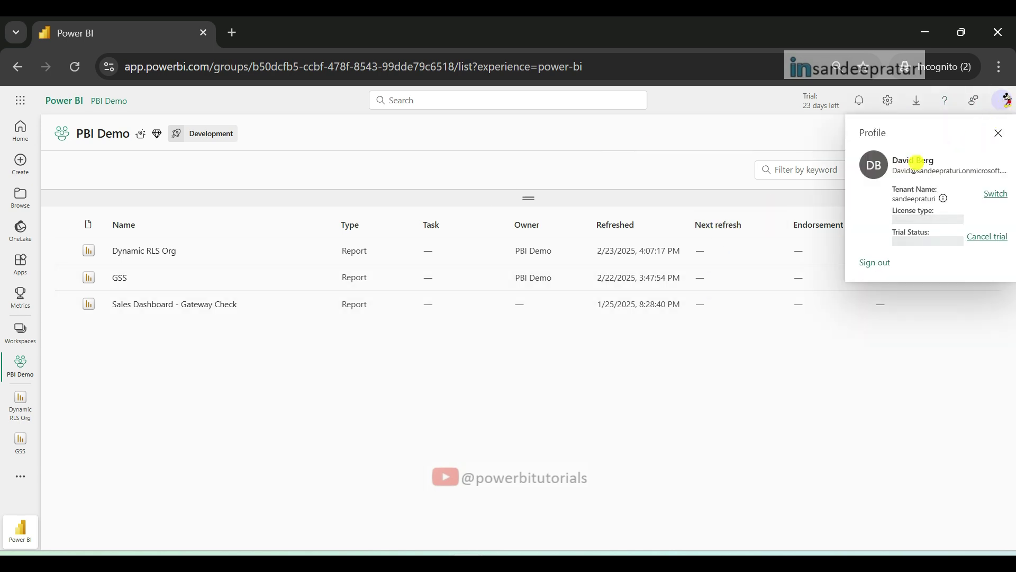
pyautogui.click(609, 356)
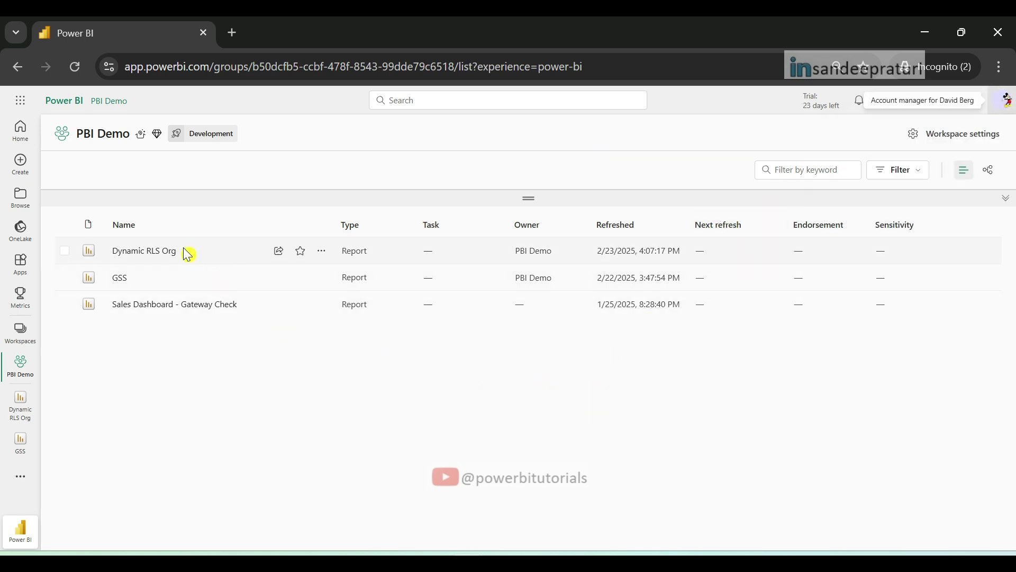
pyautogui.click(164, 252)
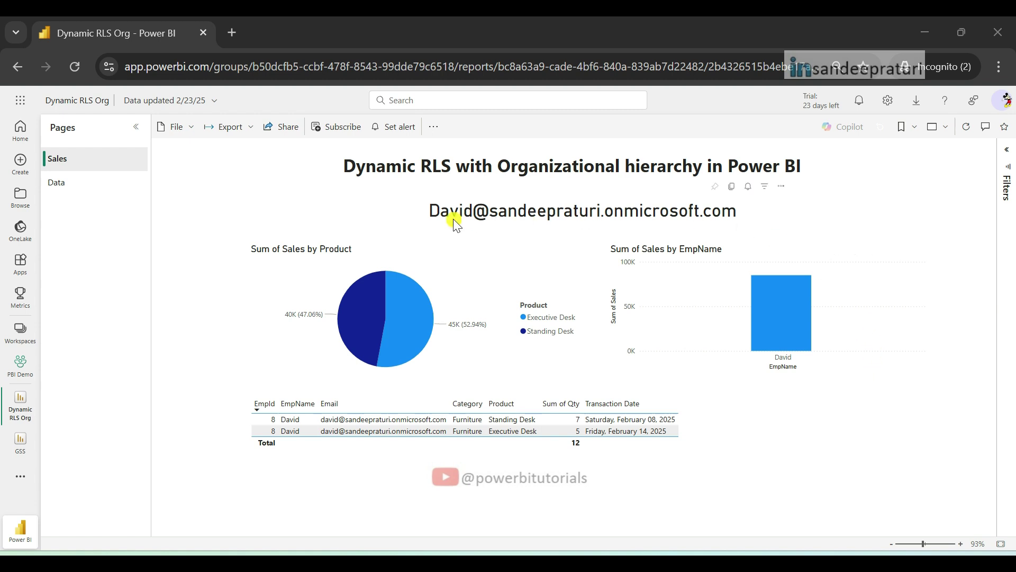
# Step: Switch to the regular browser window's Row-Level Security page, remove the developer from user_role and save the membership
pyautogui.moveTo(504, 529)
pyautogui.click(364, 431)
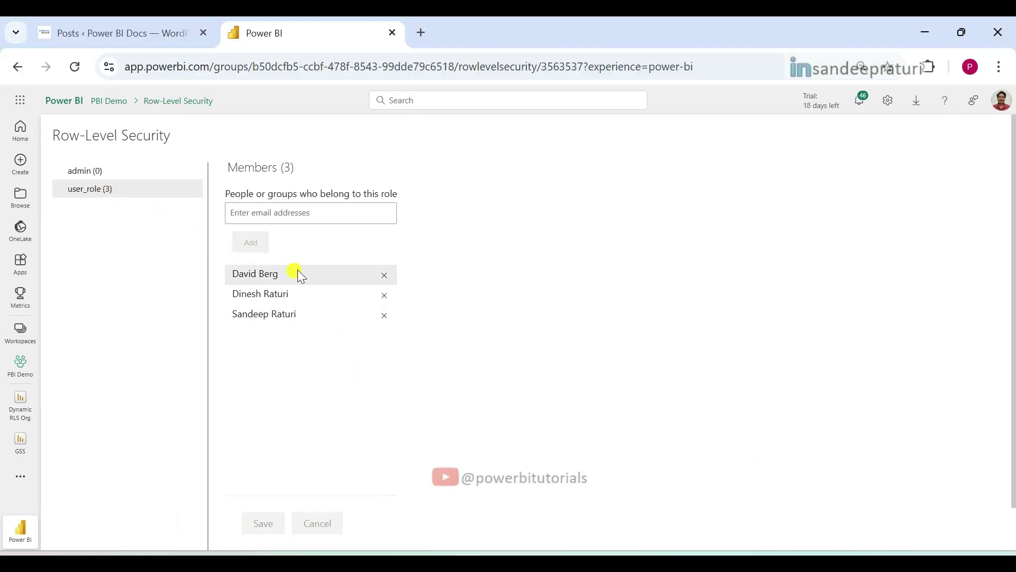
pyautogui.click(386, 275)
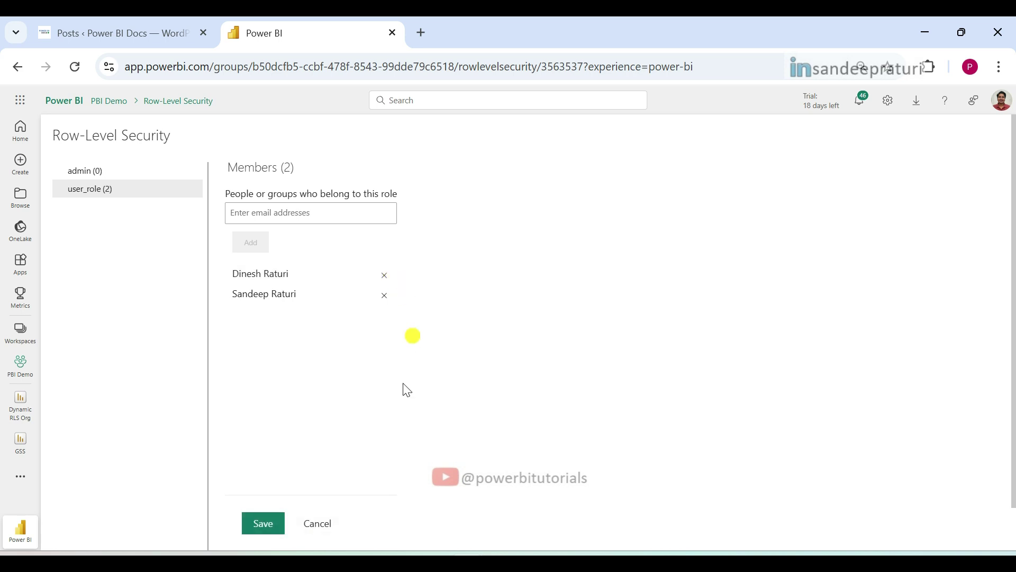
pyautogui.click(268, 527)
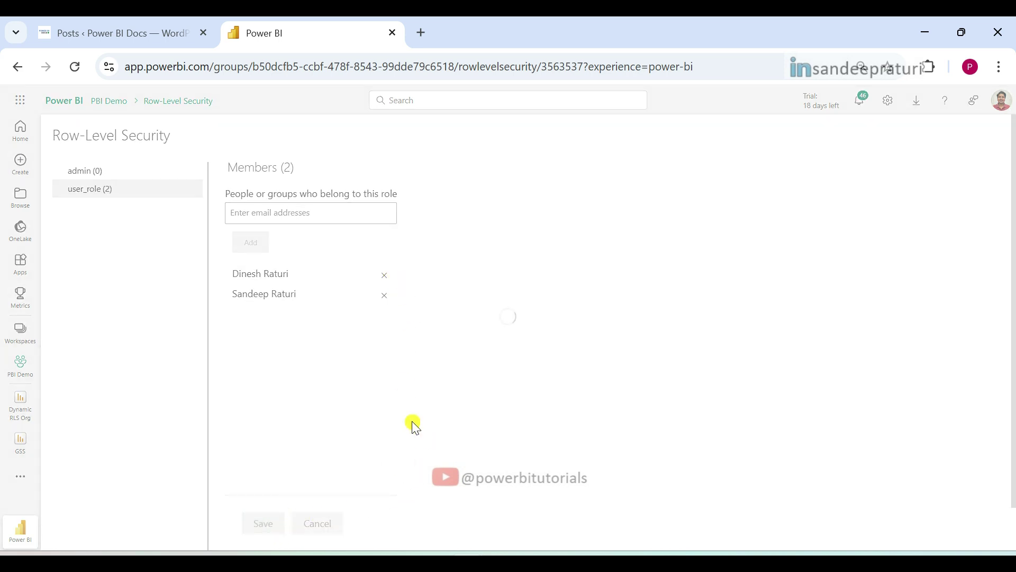
# Step: Add the developer who was removed from user_role as a member of the admin role and save the membership
pyautogui.click(103, 171)
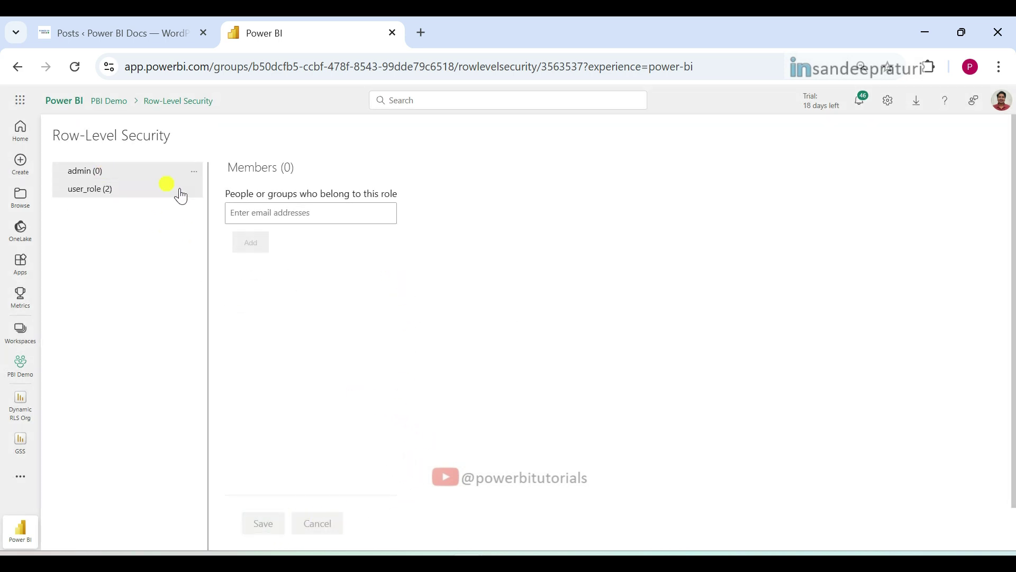
pyautogui.click(237, 212)
pyautogui.write('c')
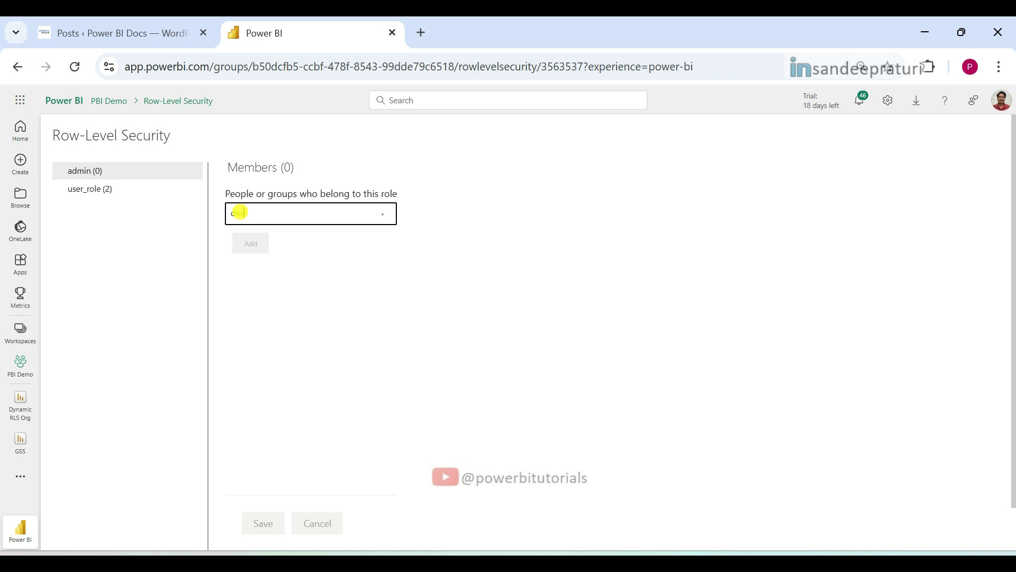
pyautogui.click(268, 240)
pyautogui.click(252, 242)
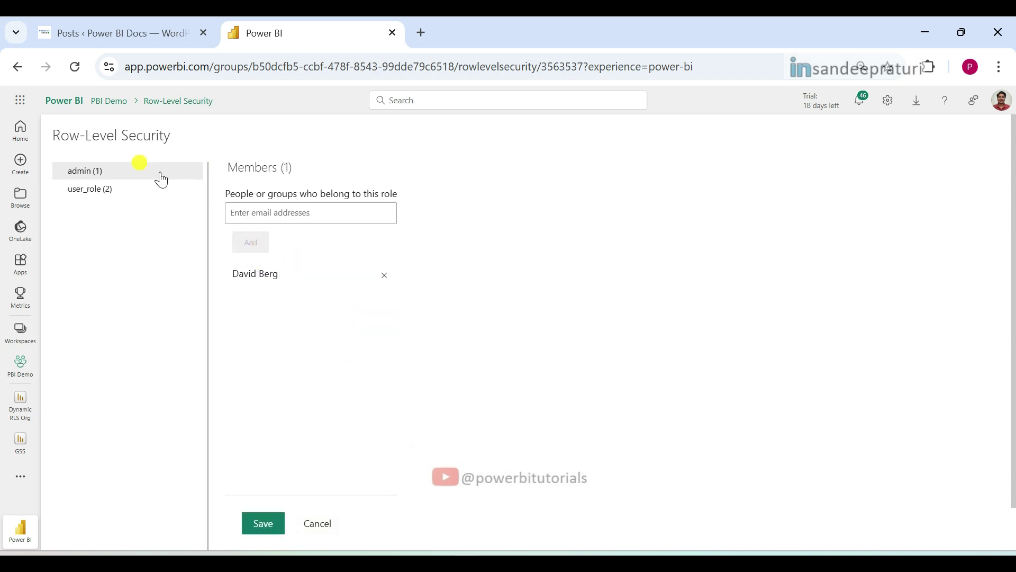
pyautogui.click(263, 523)
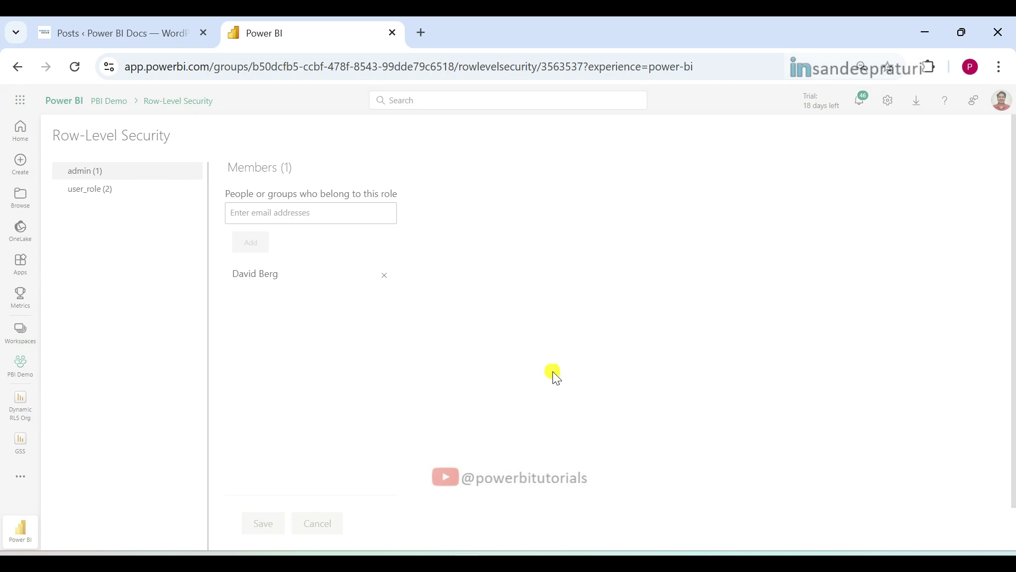
# Step: Switch back to the incognito browser window and reload the Dynamic RLS Org report under the developer's account
pyautogui.moveTo(468, 562)
pyautogui.click(482, 528)
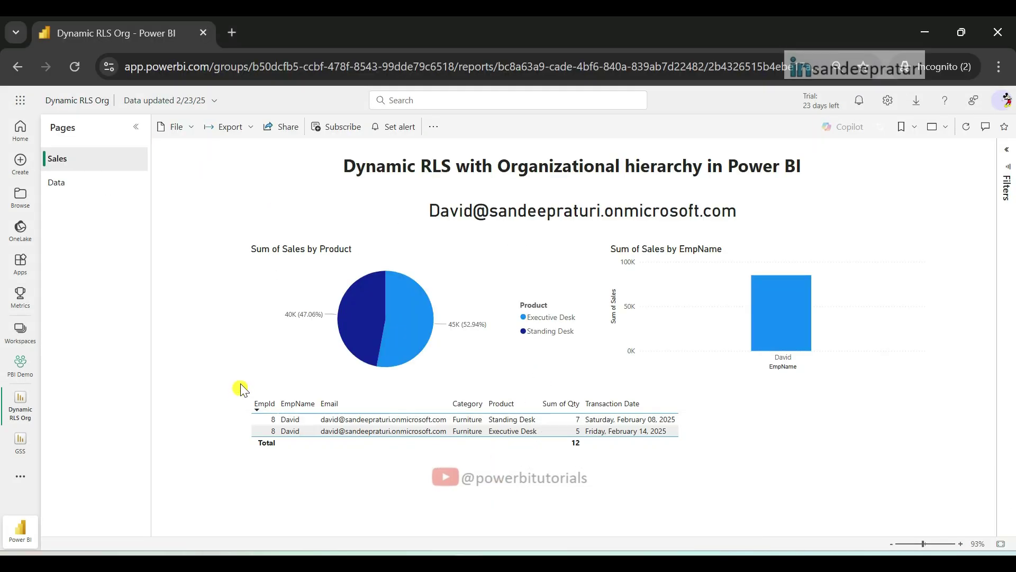
pyautogui.click(75, 66)
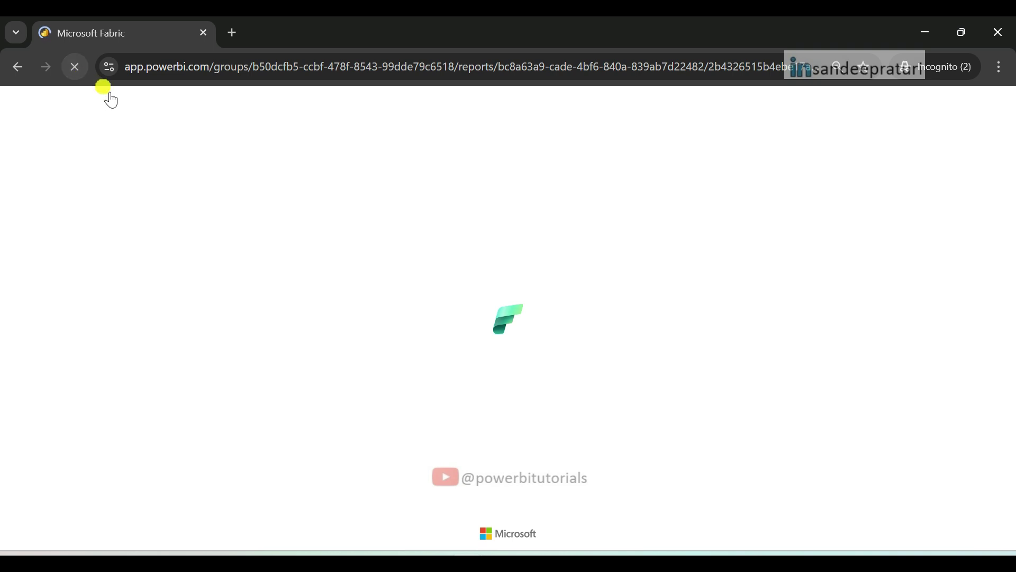